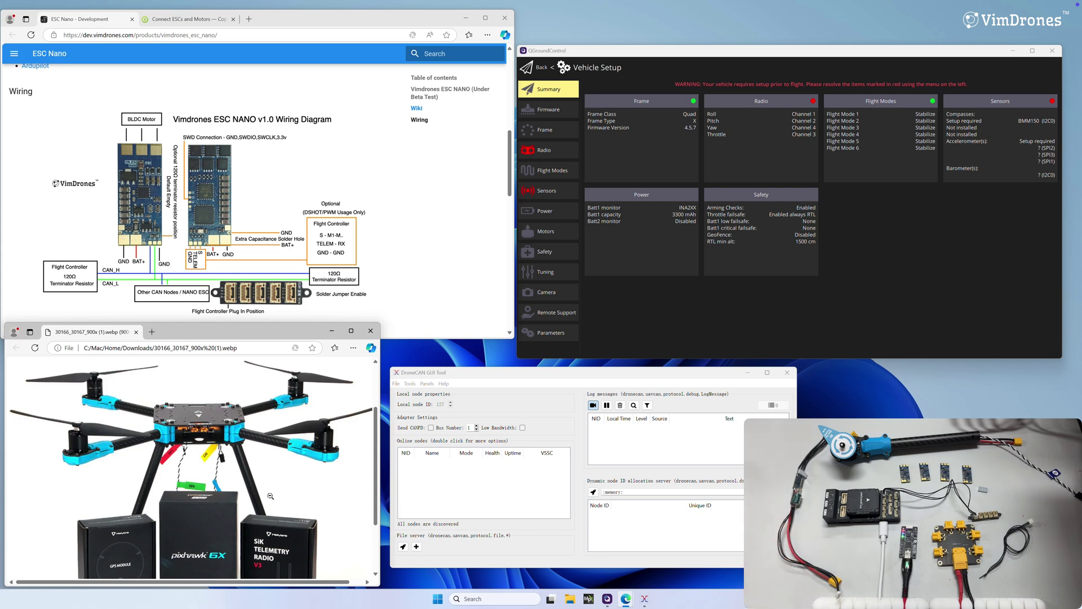
Fit the whole drone kit image inside the Edge image viewer window
click(217, 483)
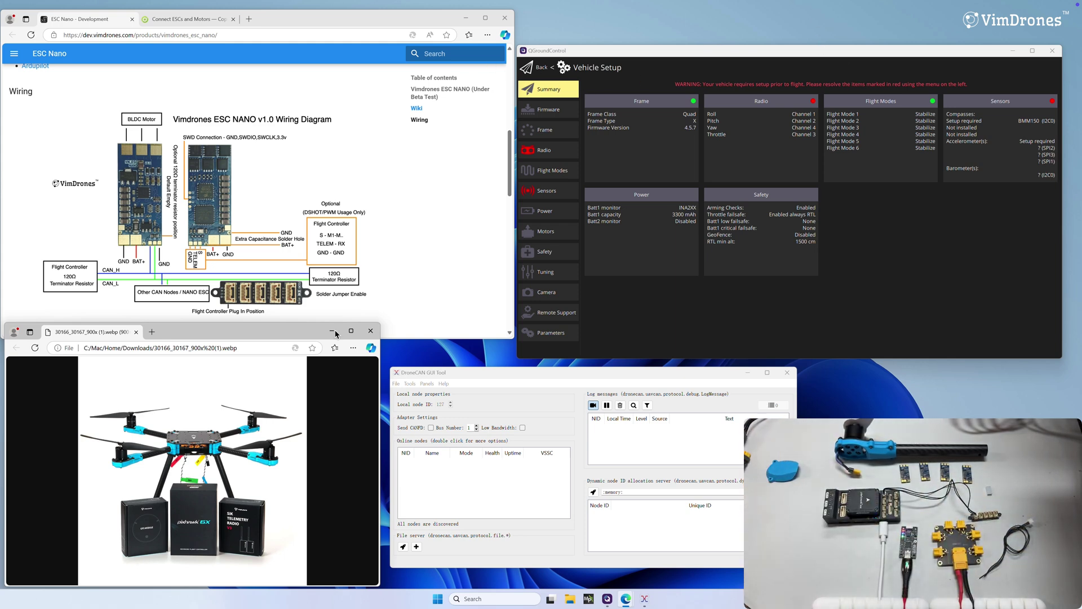
Bring the Edge window with the ESC NANO v1.0 wiring diagram in front of the drone image
click(300, 259)
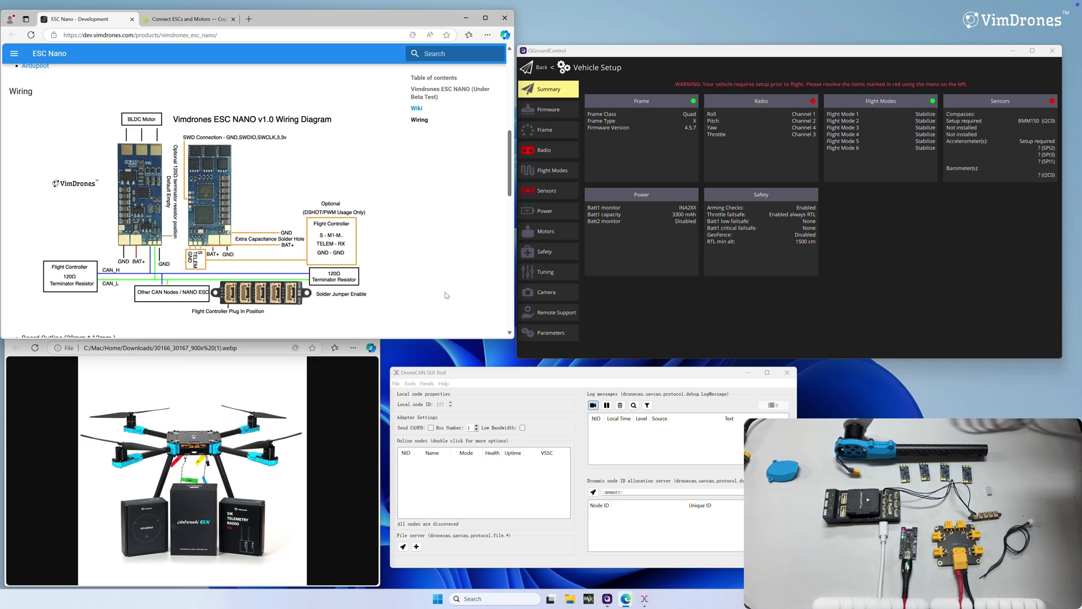
Search the parameters for SERIAL8 and switch SERIAL8_PROTOCOL to SLCAN
click(550, 333)
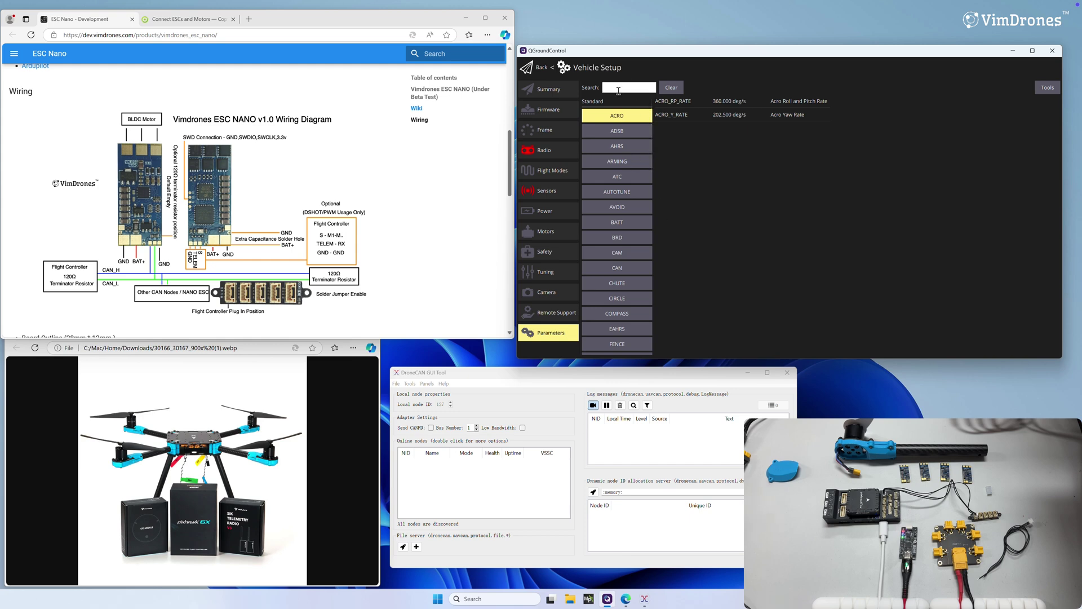
text(SERI)
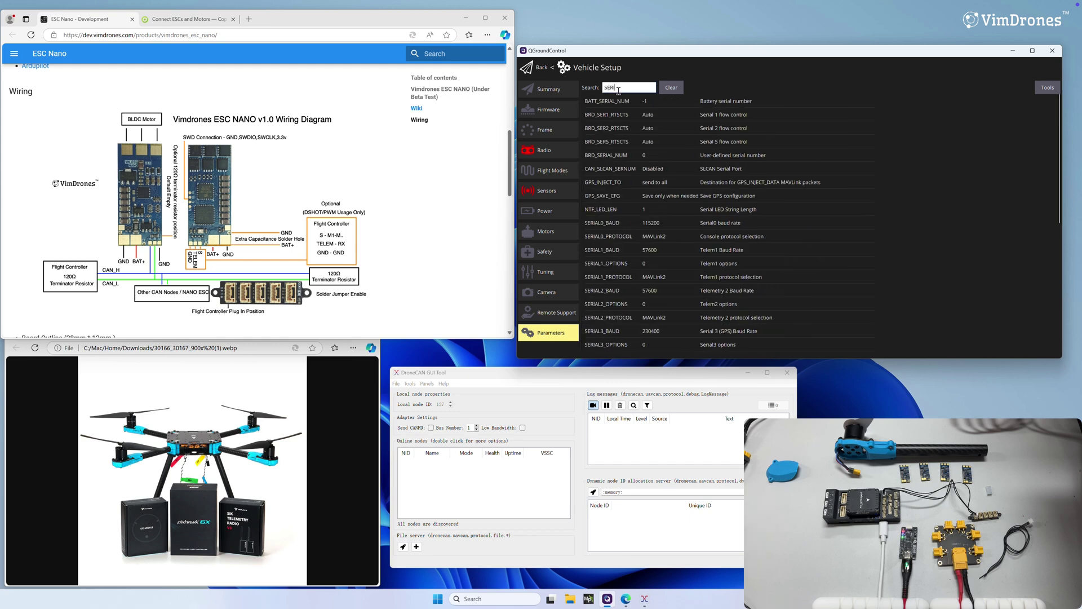
text(AL8)
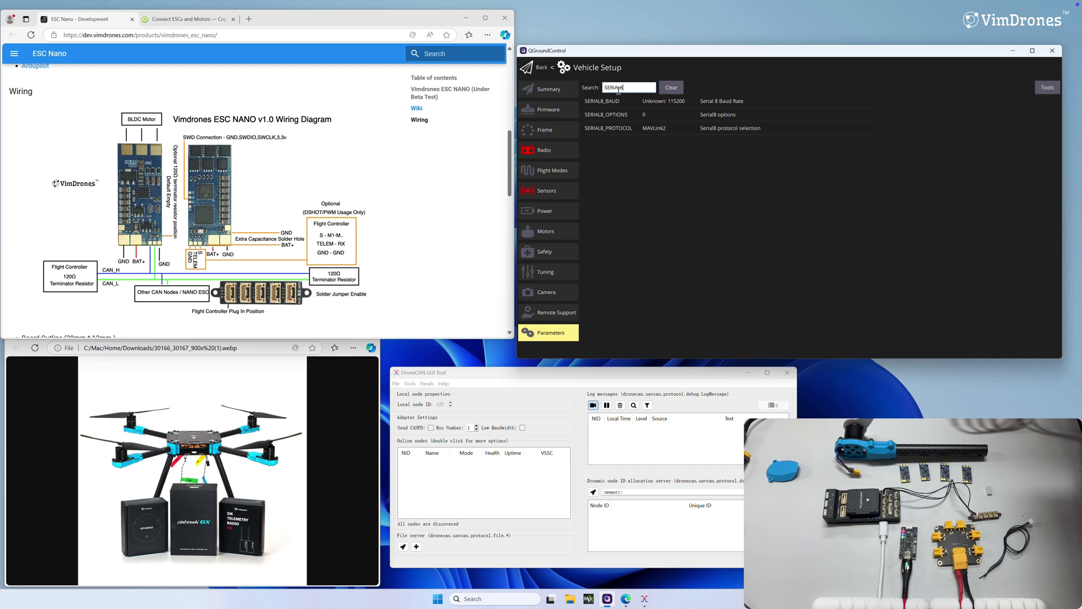
click(648, 130)
click(770, 86)
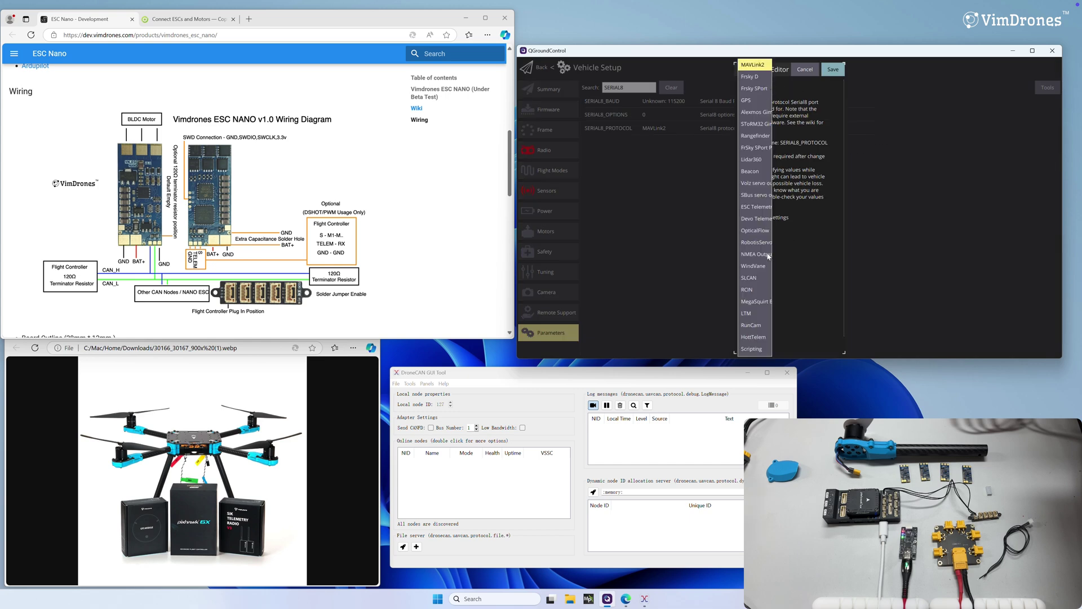
click(759, 279)
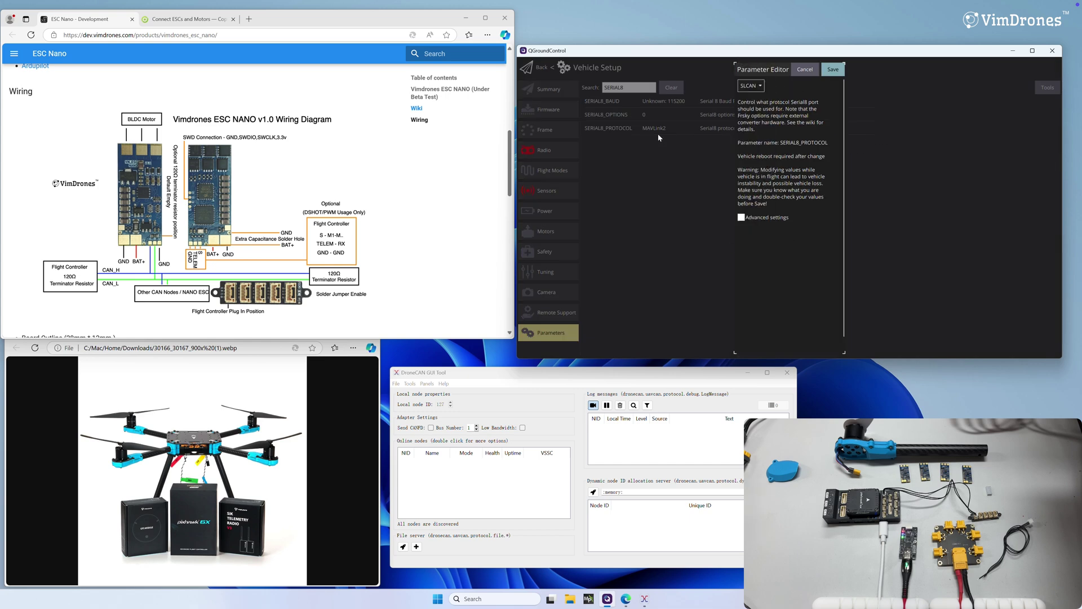
Revert SERIAL8_PROTOCOL to MAVLink2 and clear the search to show all parameters
click(752, 88)
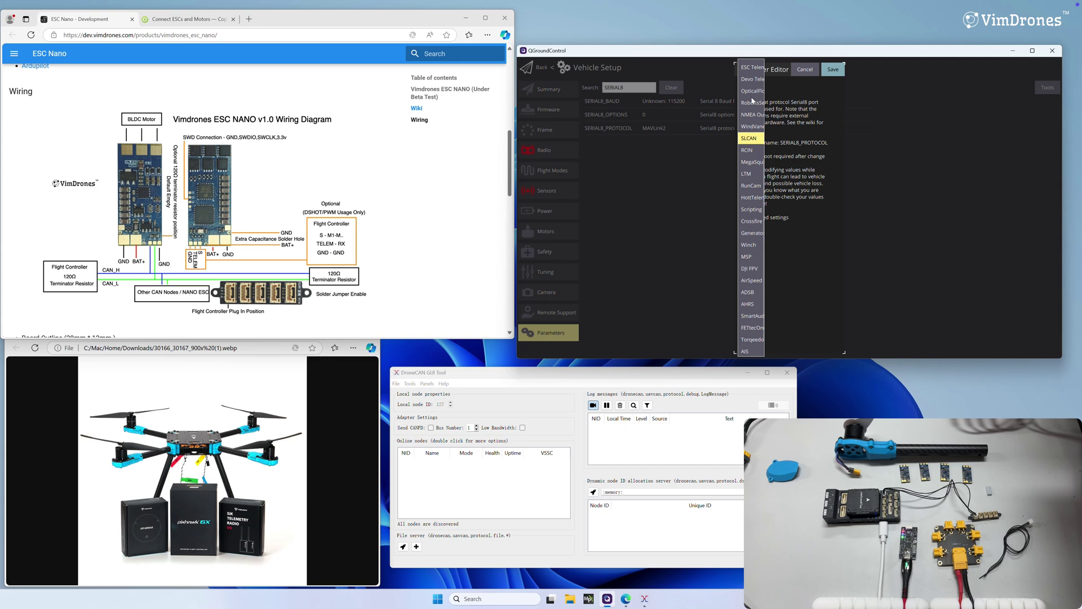
scroll(752, 122, up, 2)
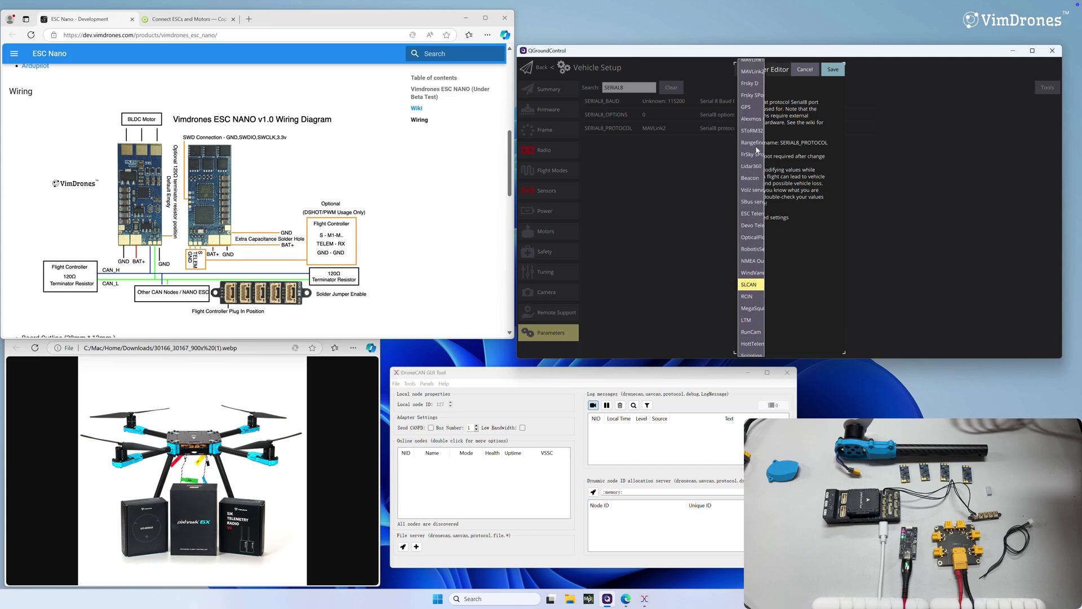
click(757, 90)
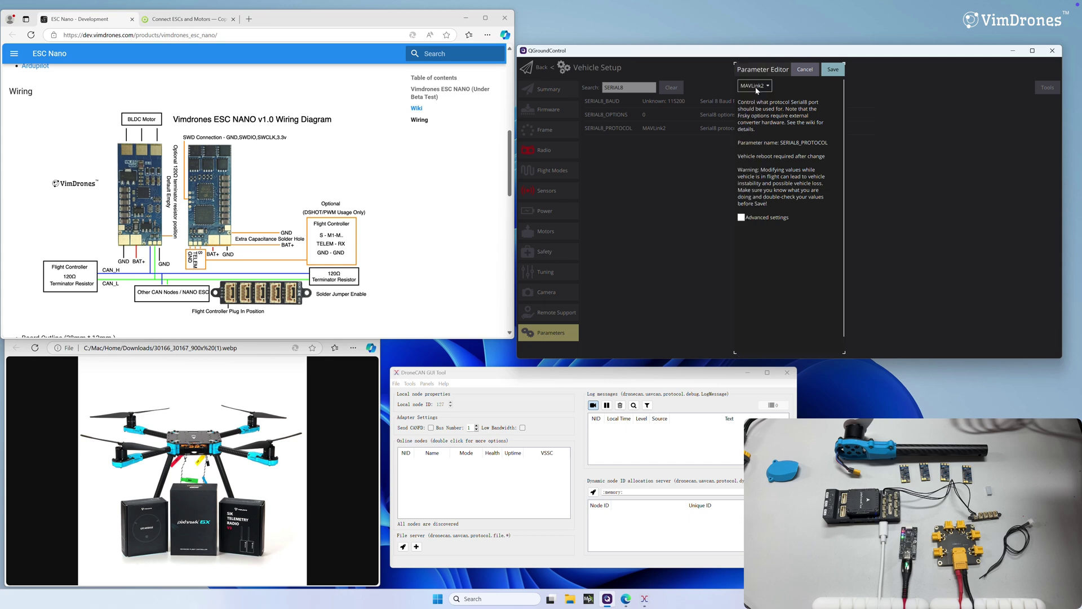
key(Return)
click(671, 89)
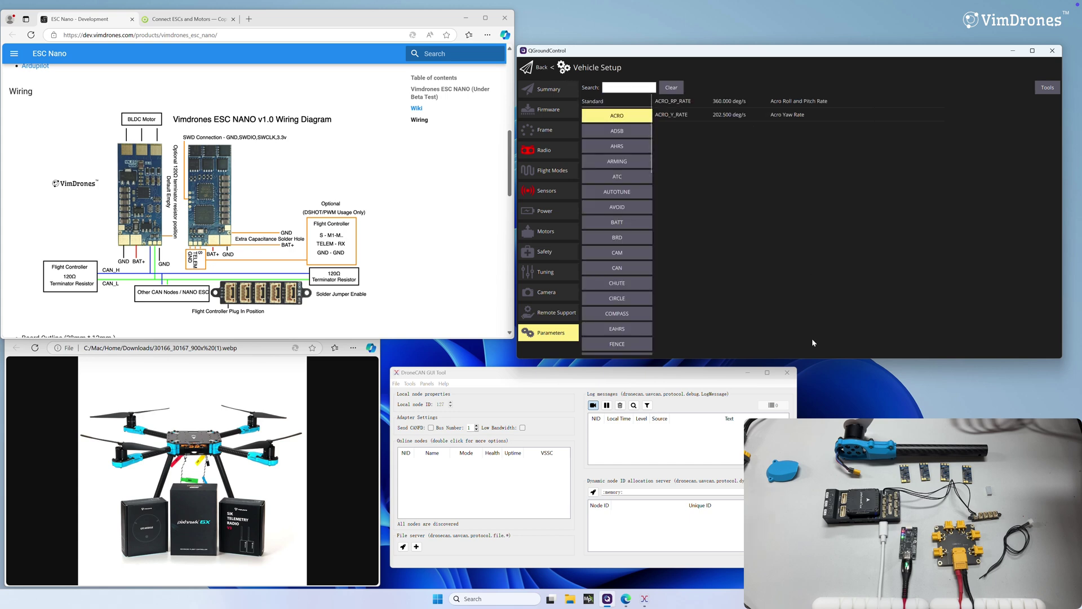
click(704, 376)
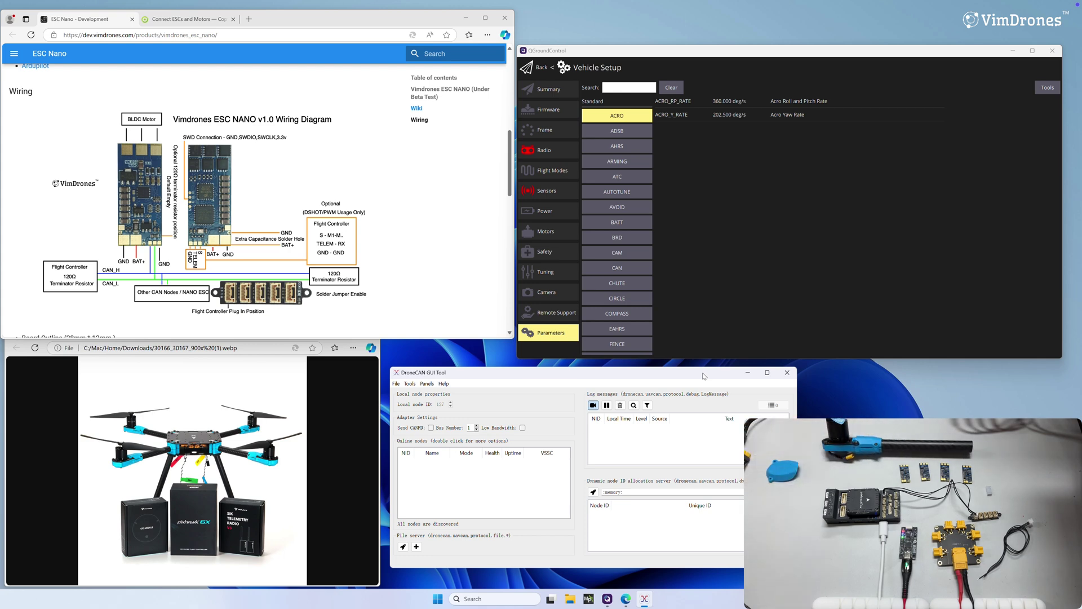
click(654, 180)
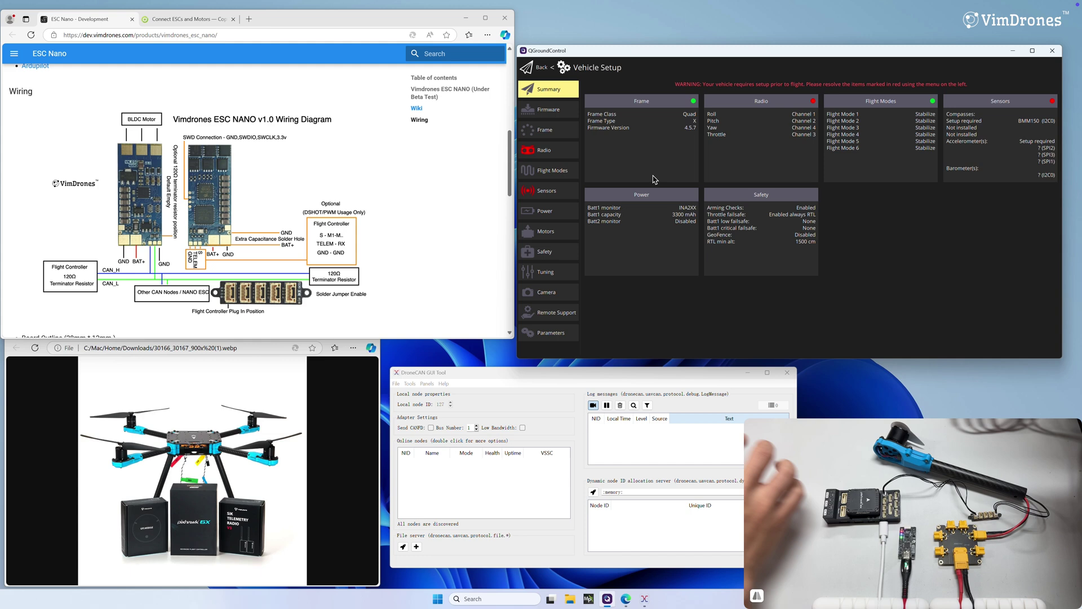
click(310, 321)
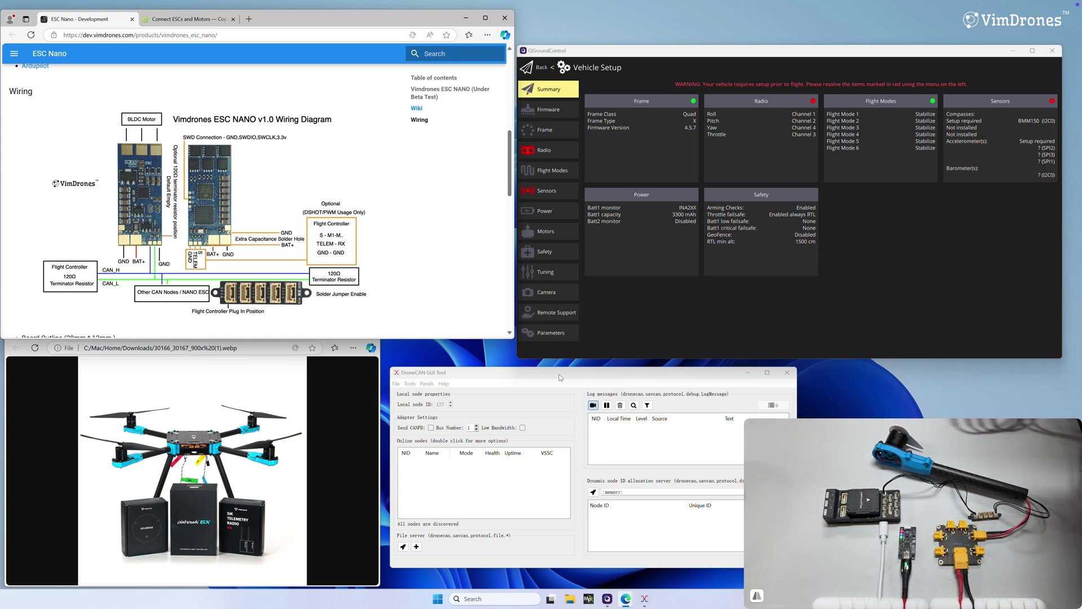
Set CAN_P1_DRIVER to First driver, save it, and dismiss the reboot-required notice
click(554, 338)
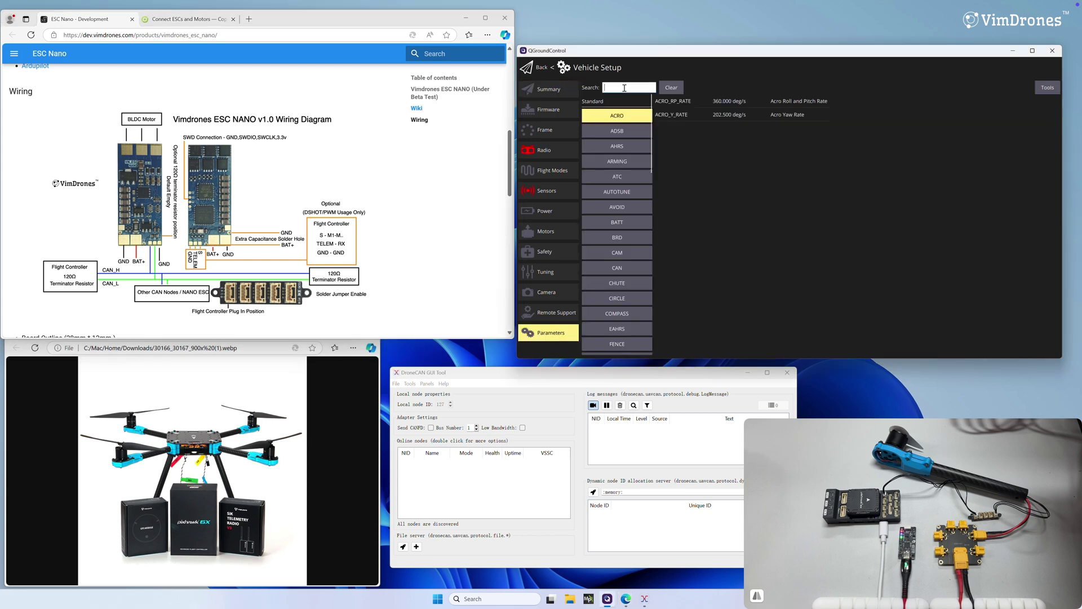
click(624, 88)
text(CA)
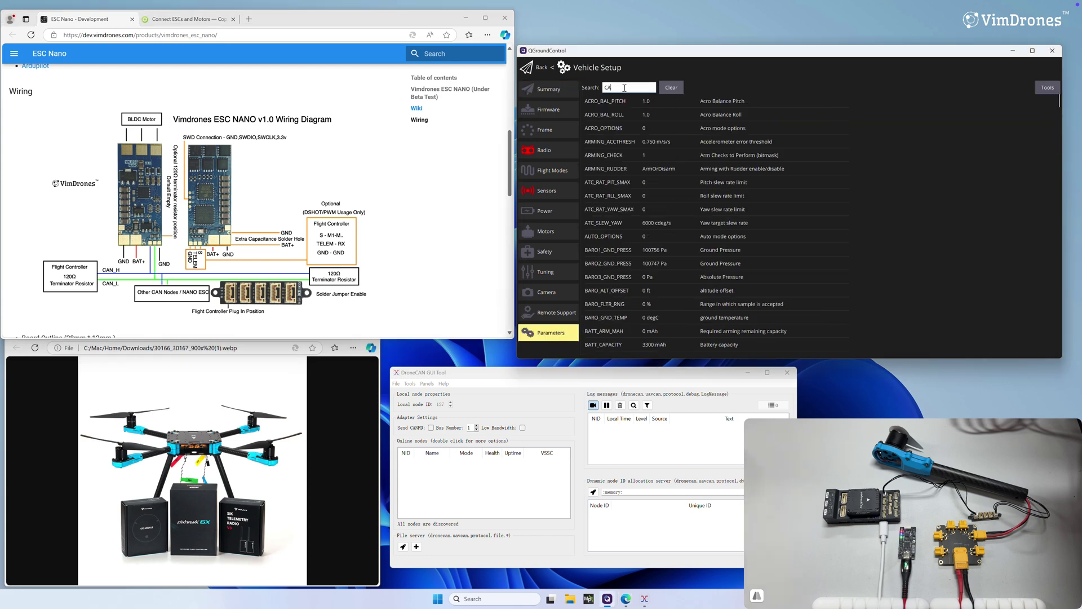
text(N_P1)
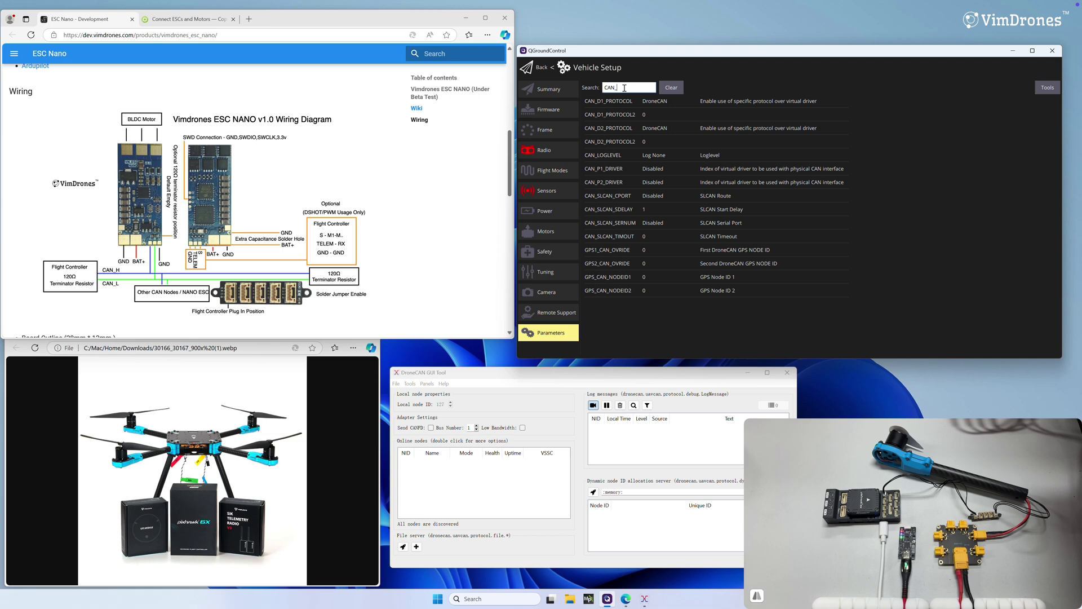
click(656, 99)
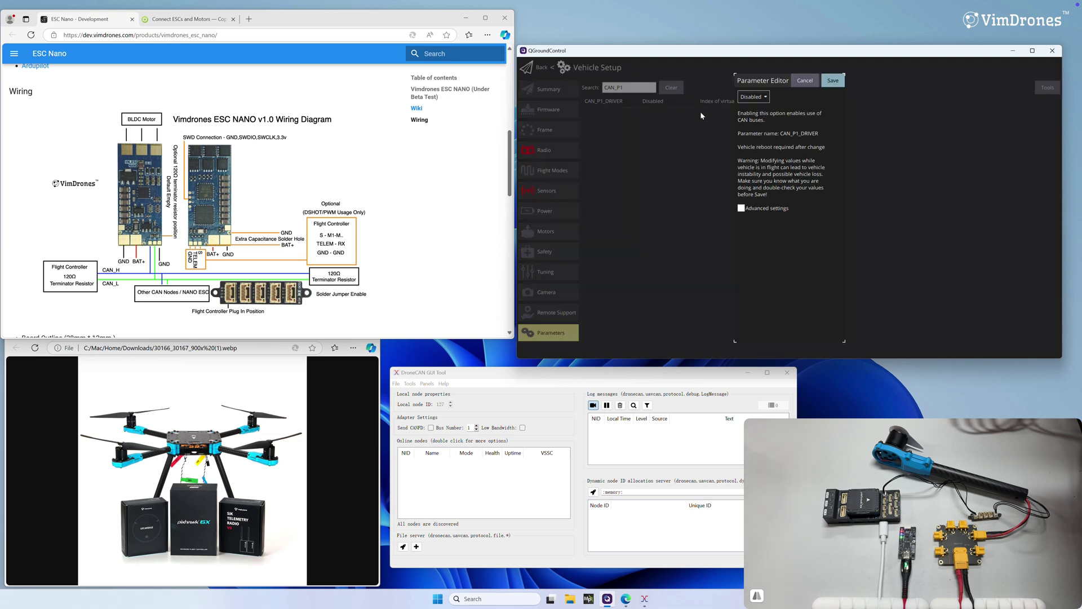
click(761, 98)
click(751, 122)
click(833, 83)
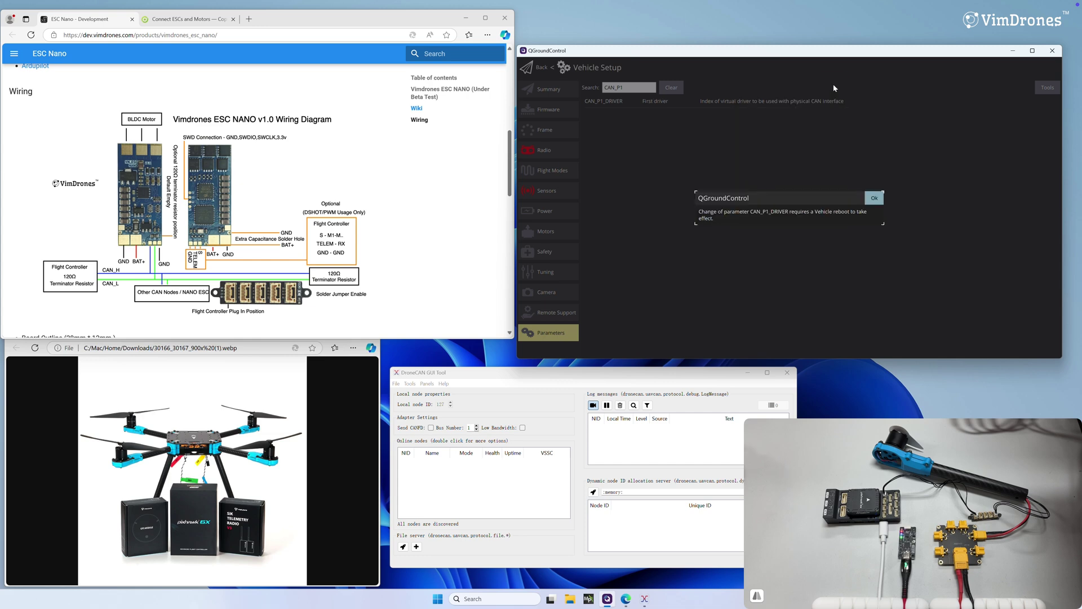
click(874, 198)
Search 'CAN_' to list the CAN parameters, showing CAN_D1_PROTOCOL as DroneCAN
click(641, 88)
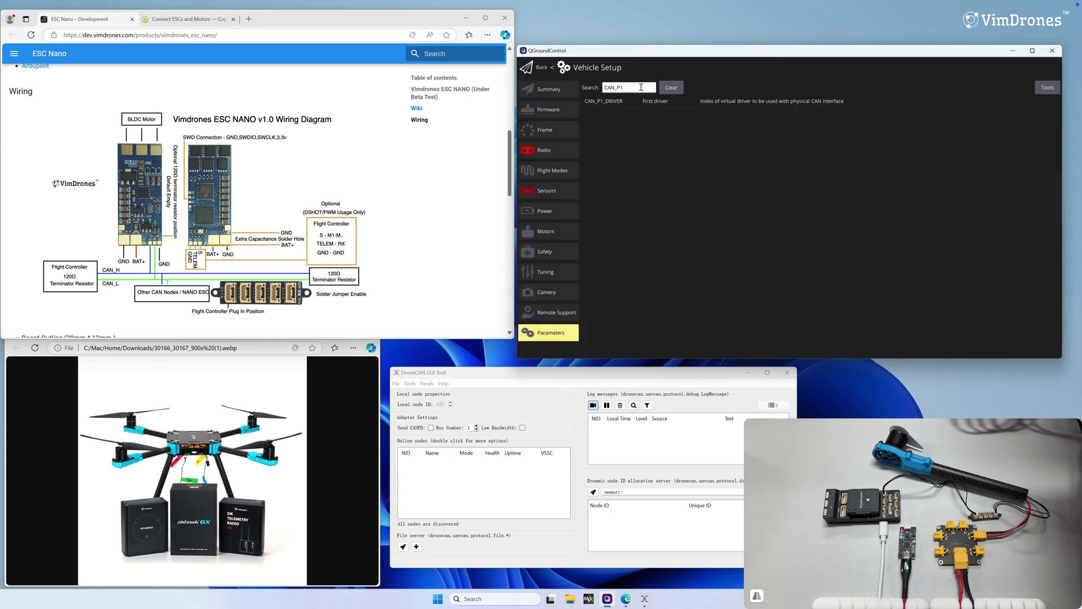
double_click(641, 88)
text(ca)
key(BackSpace)
key(BackSpace)
text(CAN1)
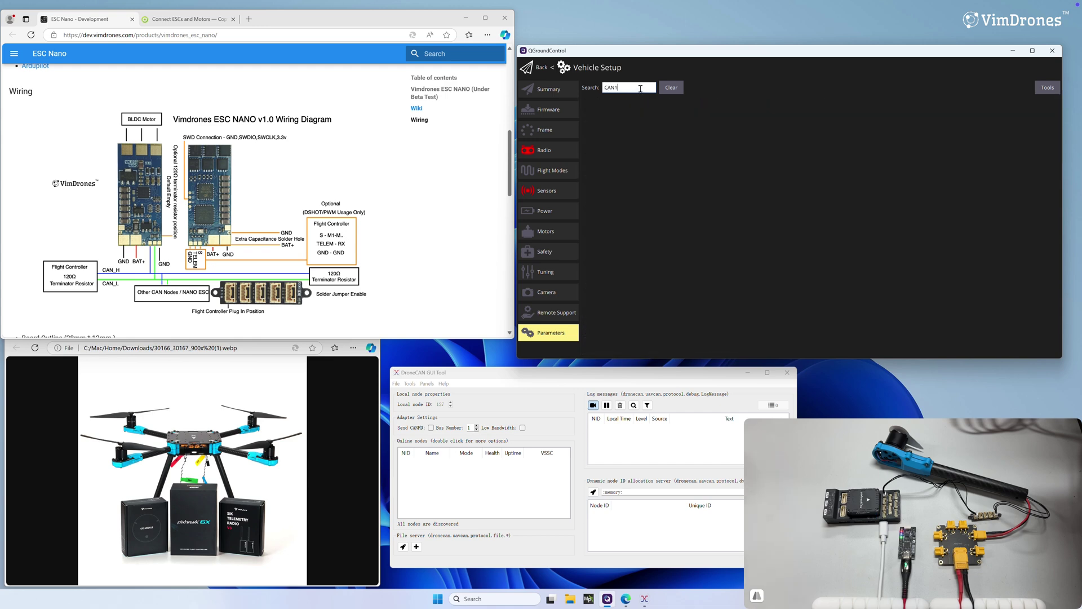
key(BackSpace)
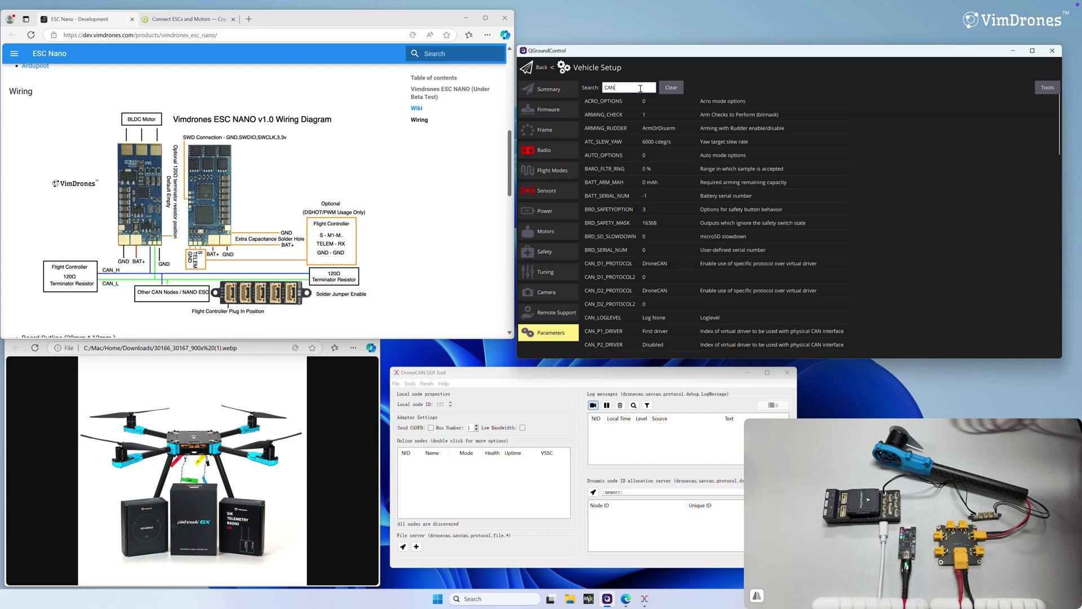
text(_)
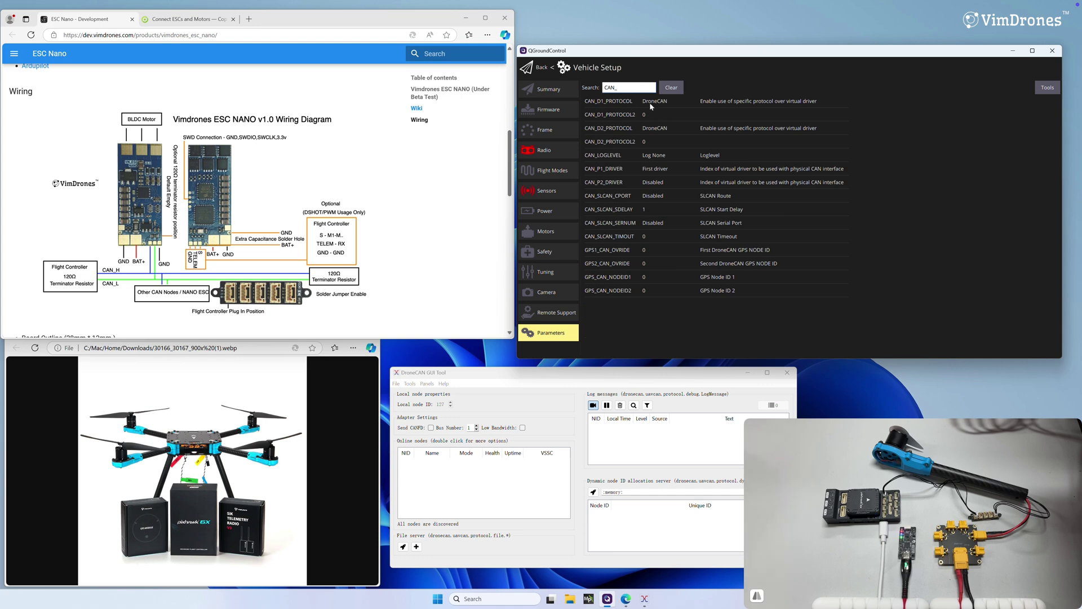
Reboot the vehicle via Tools > Reboot Vehicle and dismiss the setup-required notice after reconnecting
click(1048, 88)
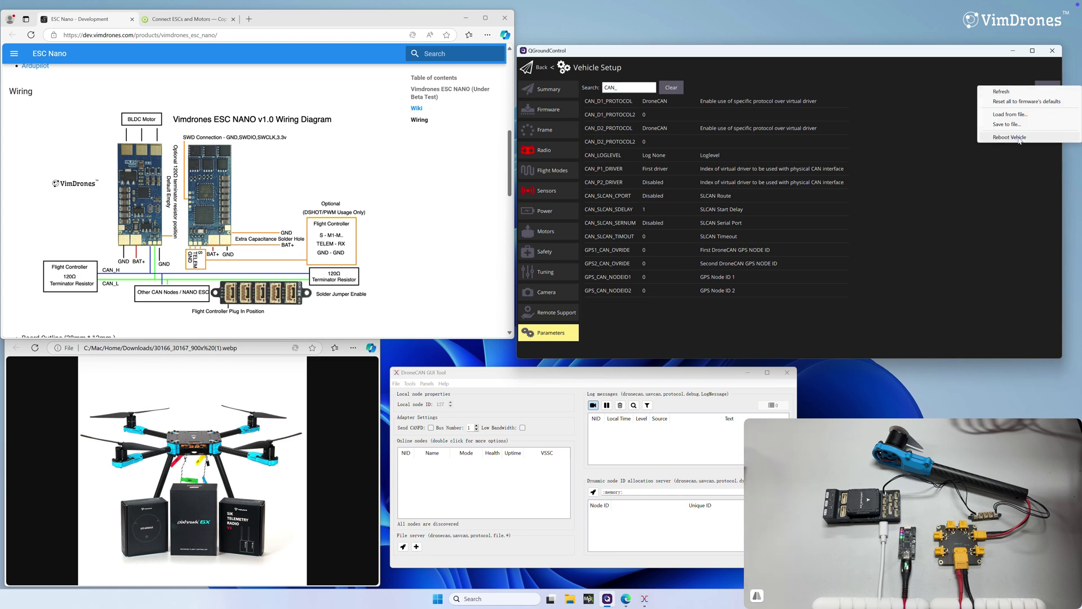
click(1019, 137)
click(830, 203)
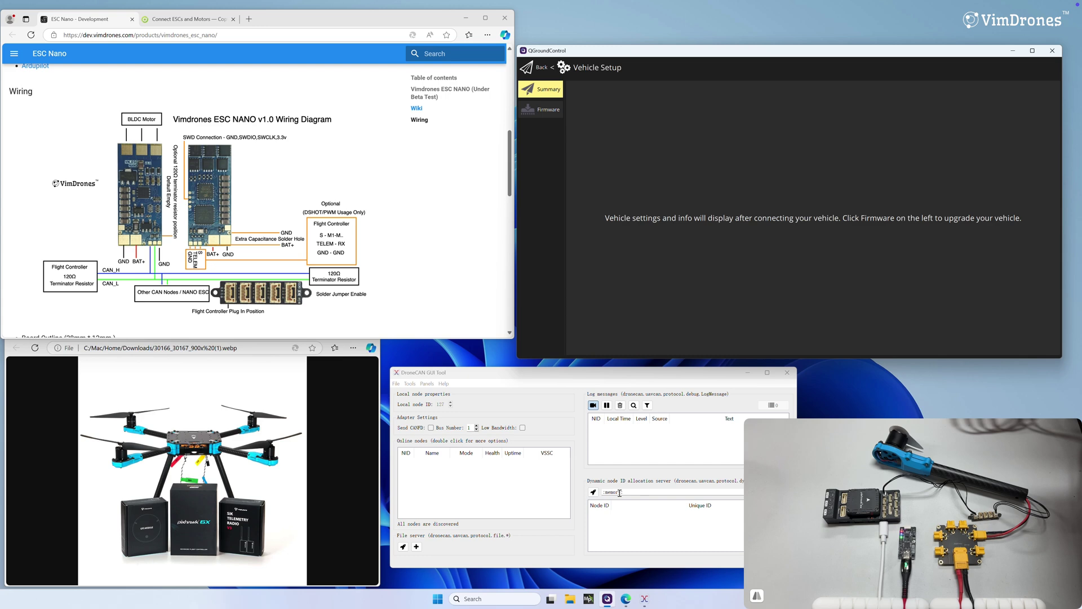
click(579, 470)
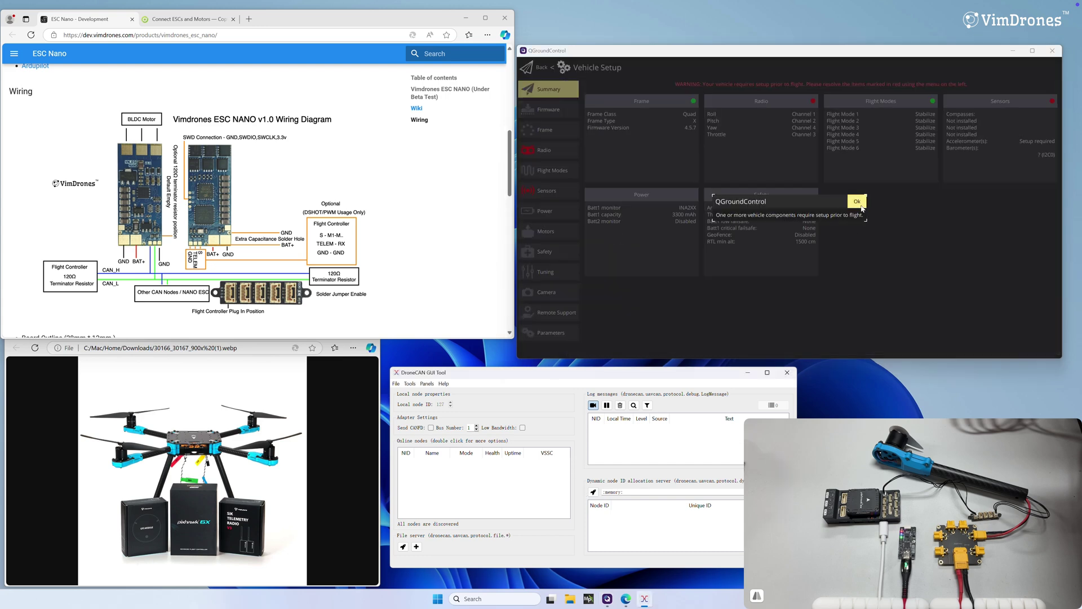
click(858, 201)
Select ESC node 124 and check its DEBUG 'no signal' log messages while in MAINTENANCE mode
click(478, 510)
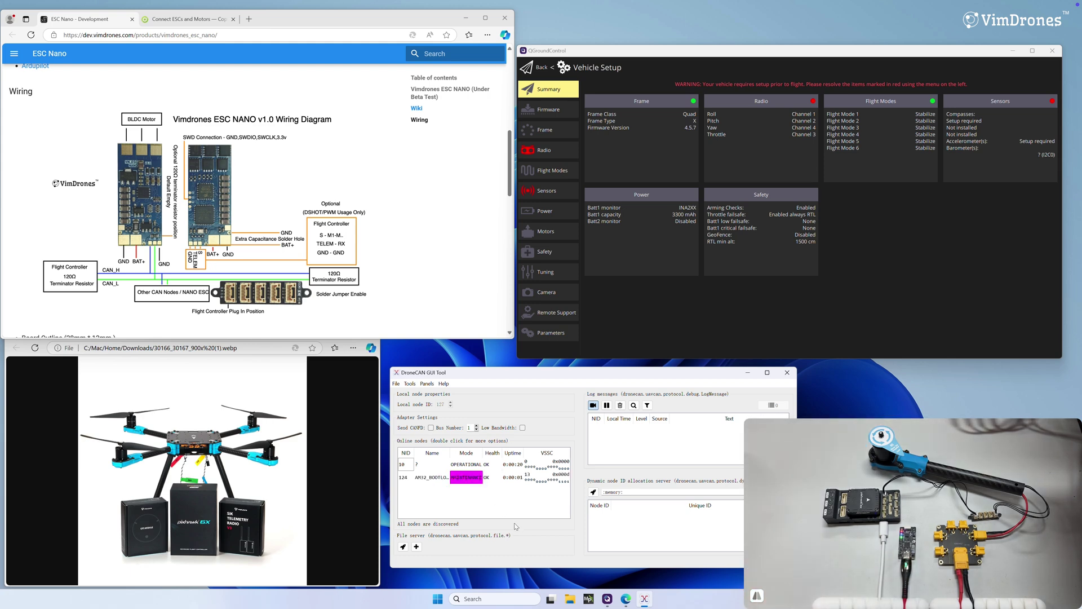
click(424, 478)
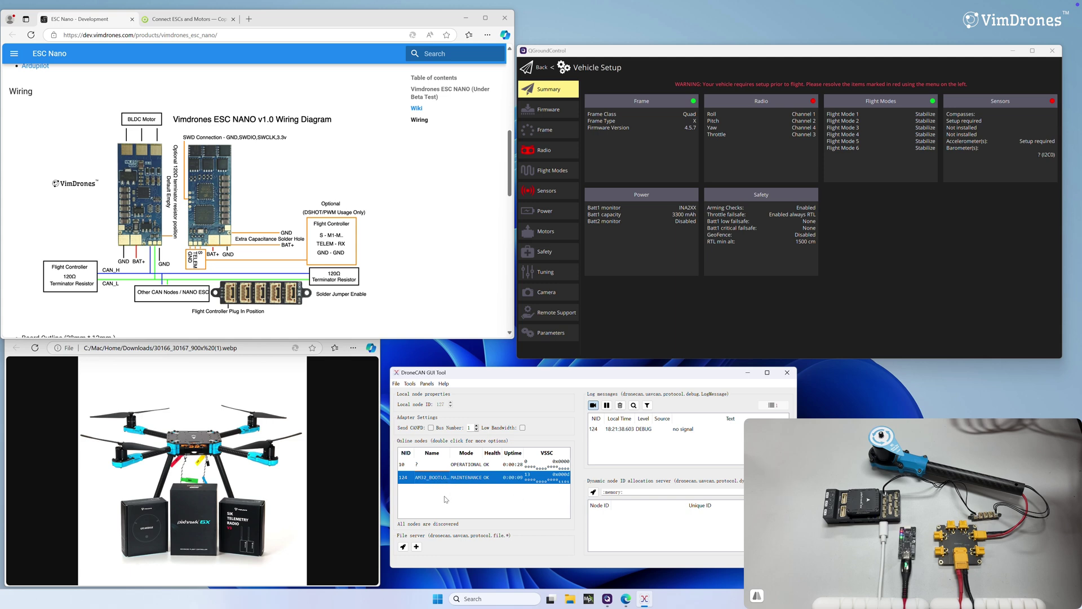
click(699, 430)
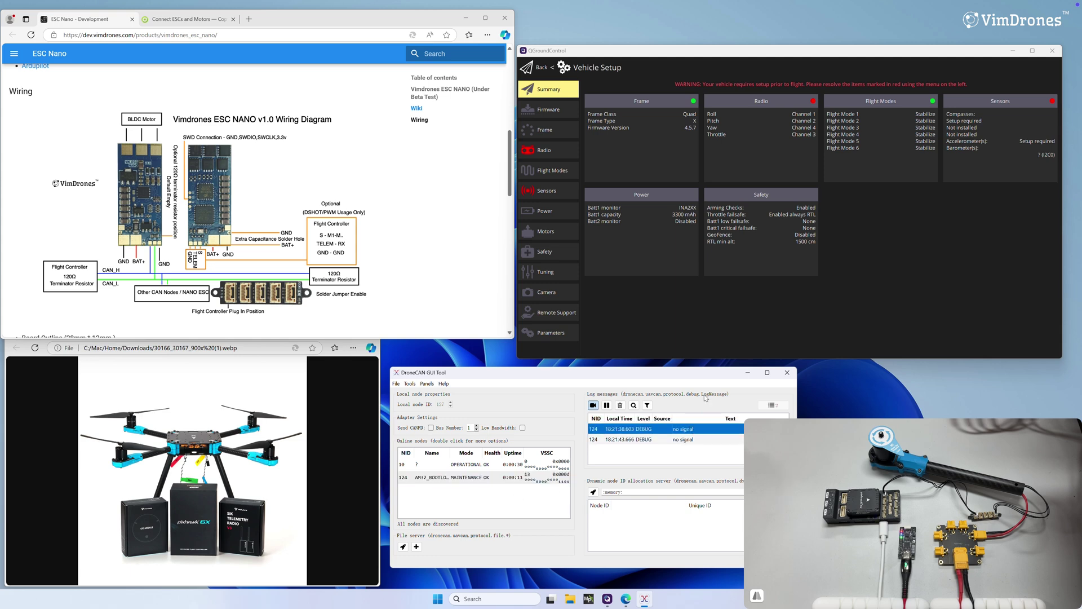
click(471, 497)
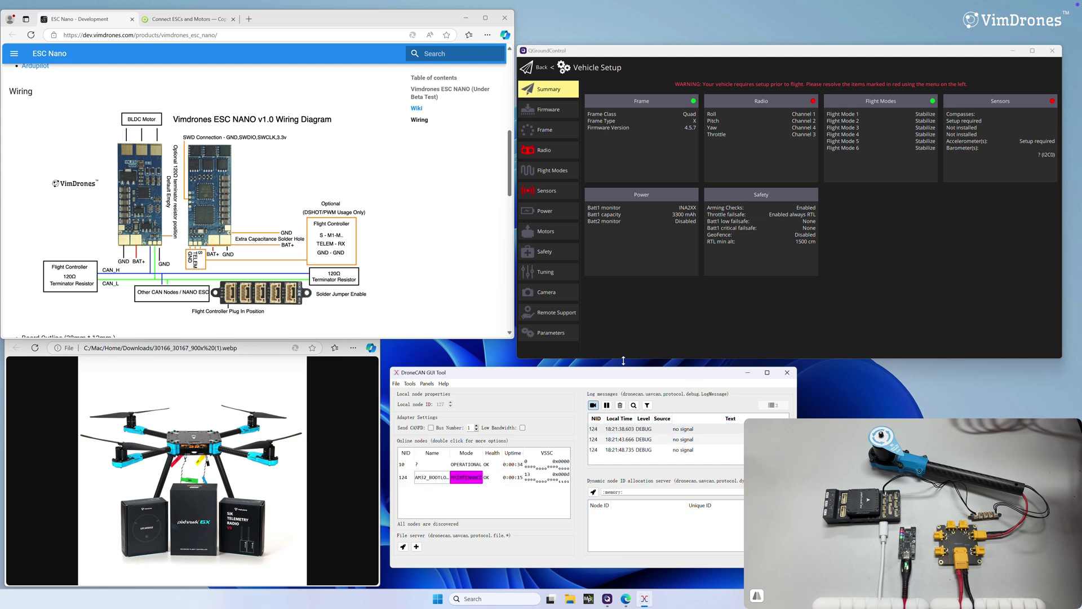
click(634, 313)
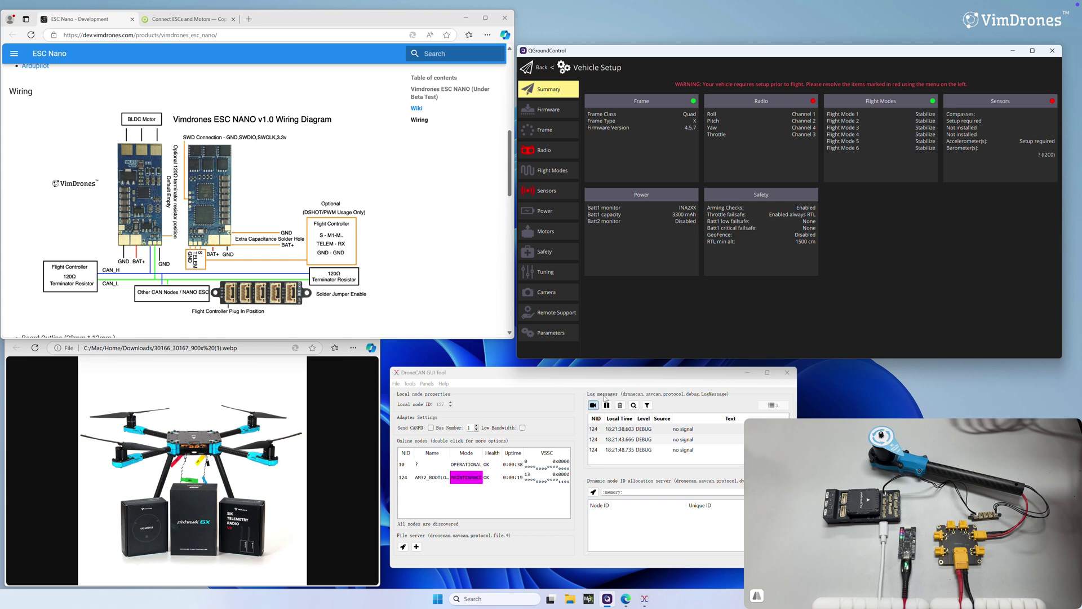
Open a Subscriber panel on uavcan.equipment.esc.RawCommand and move it clear of the node list
click(427, 385)
click(446, 418)
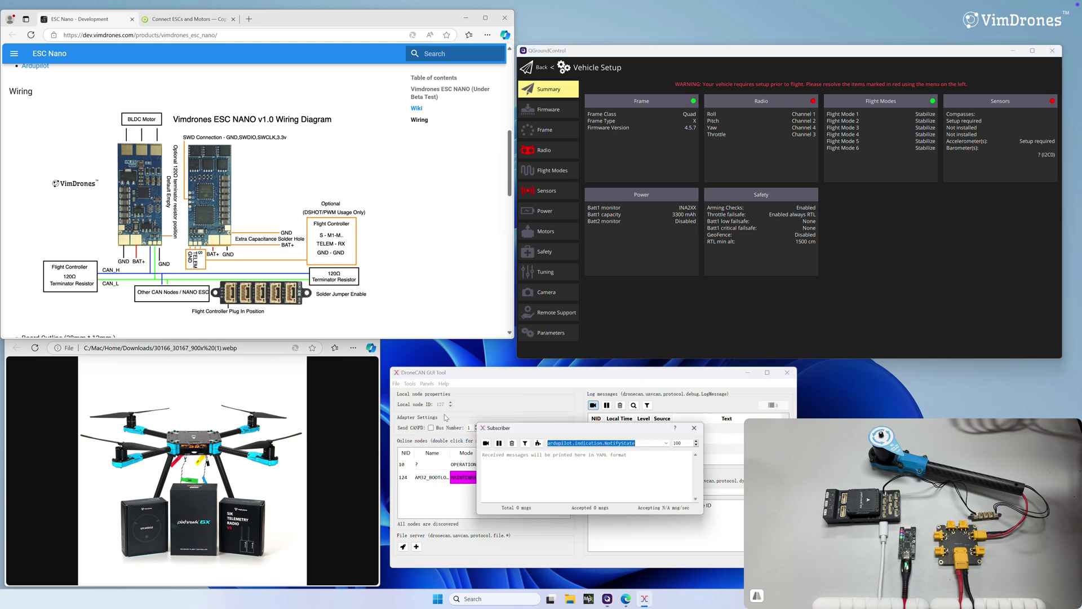
click(670, 443)
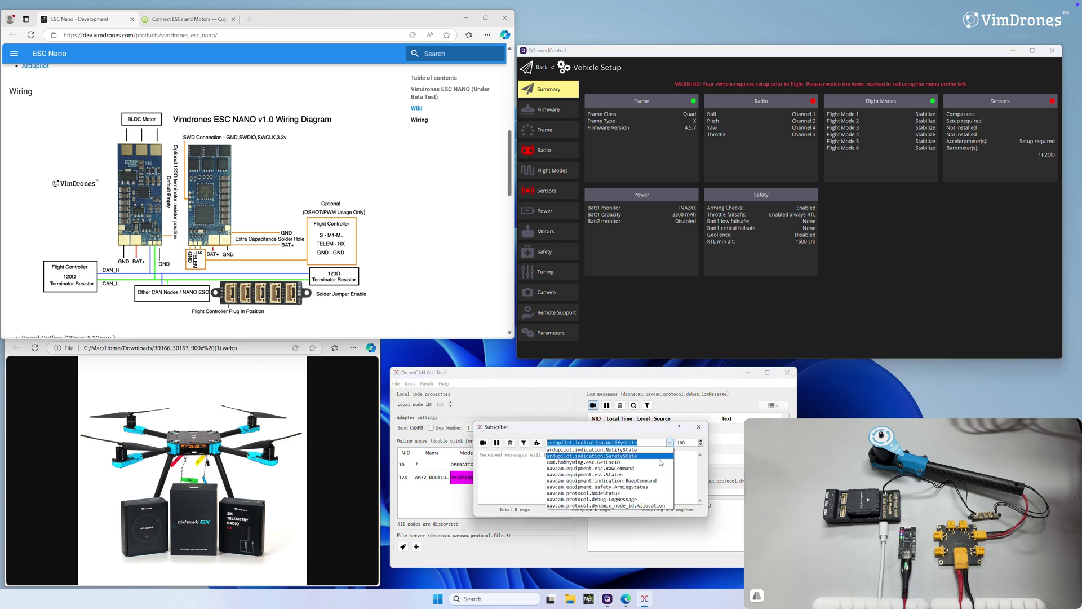
click(632, 470)
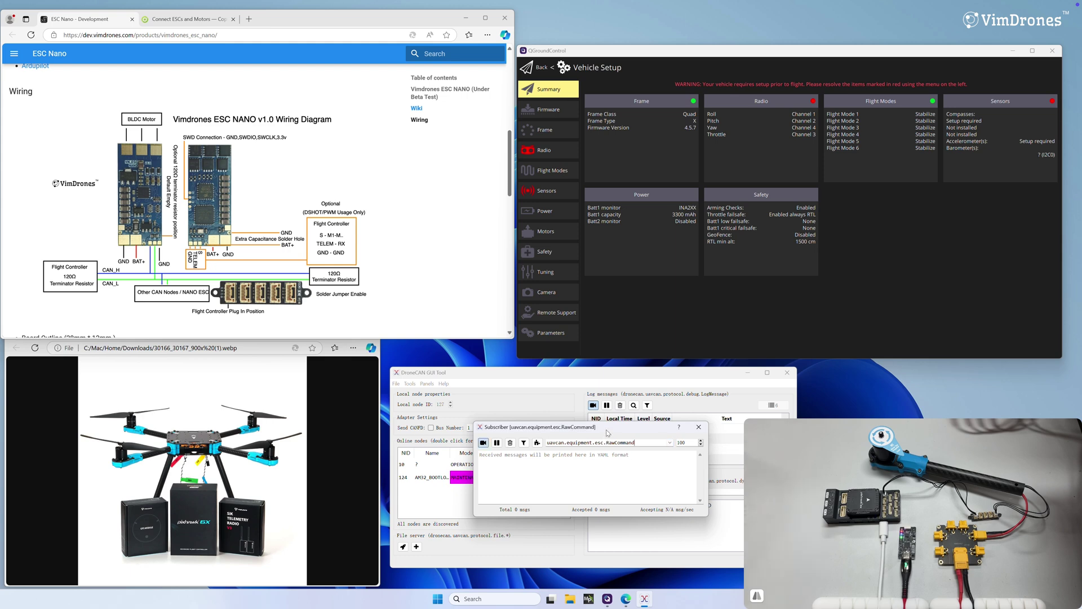
drag(607, 432, 509, 324)
Search ESC_BM, tick ESC 1–4 in CAN_D1_UC_ESC_BM, and save it as 15
click(557, 330)
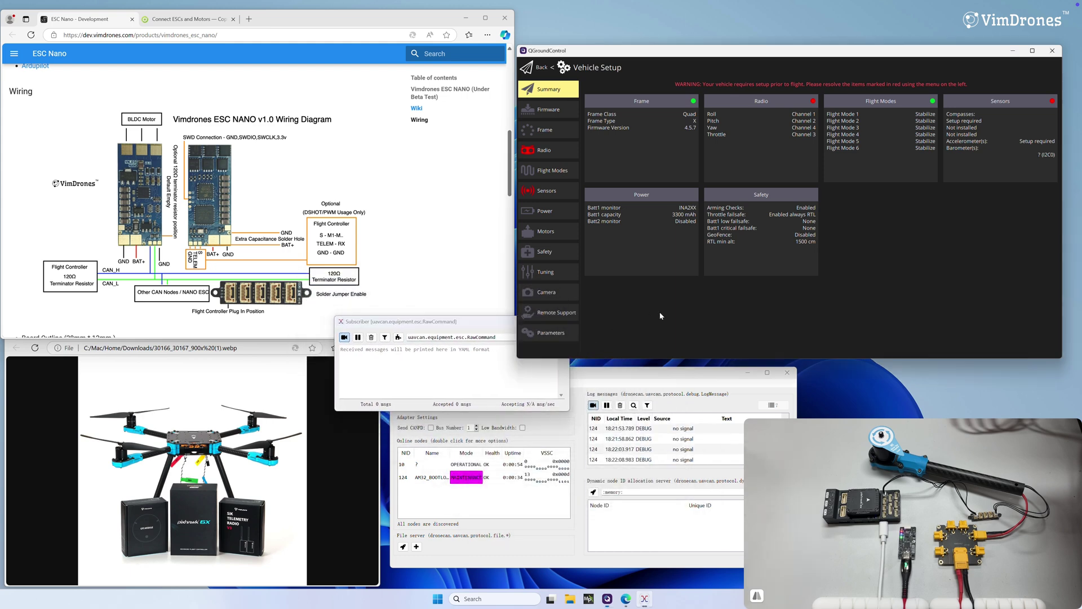
click(557, 330)
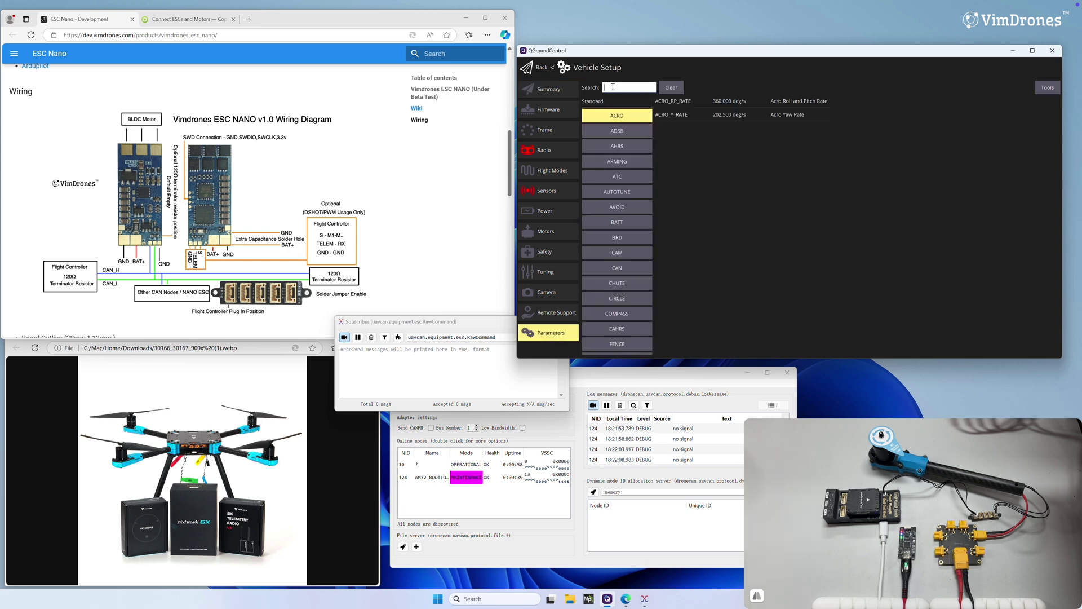
text(ESC_BM)
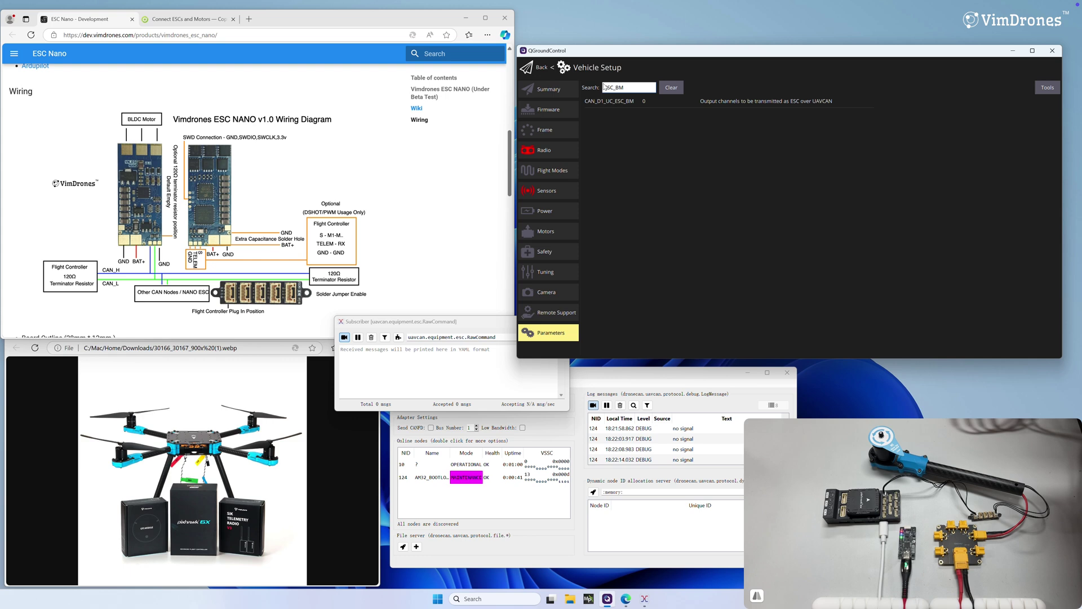
click(602, 103)
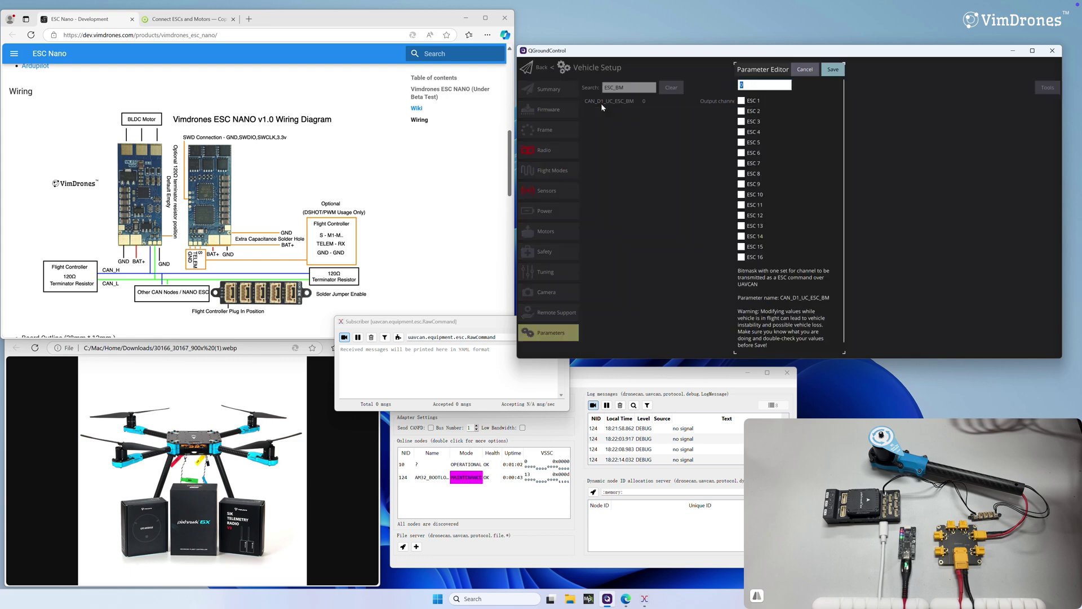
click(742, 101)
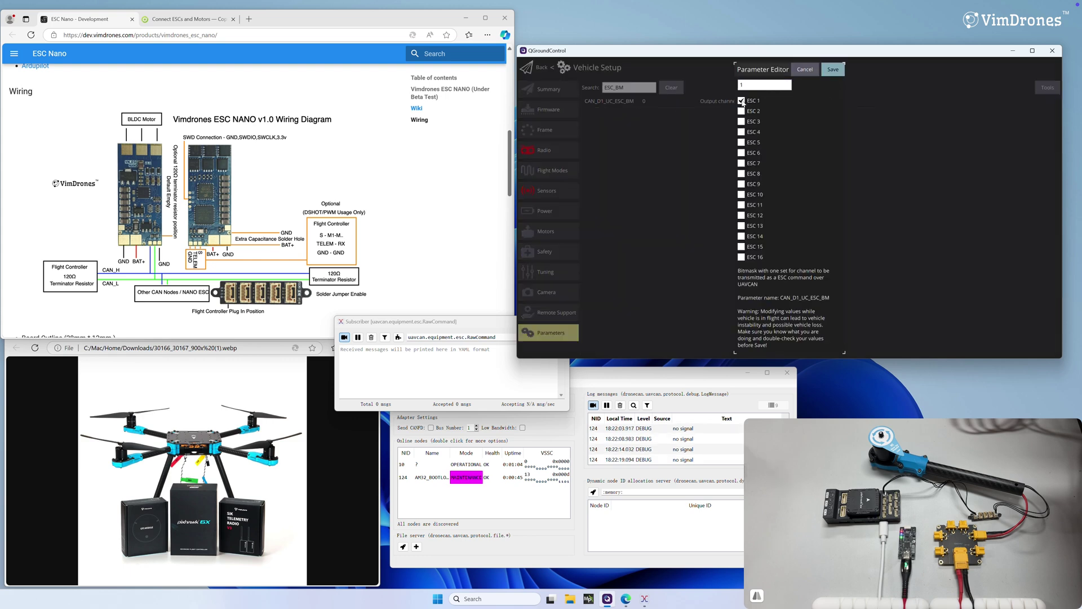
click(741, 111)
click(741, 122)
click(189, 20)
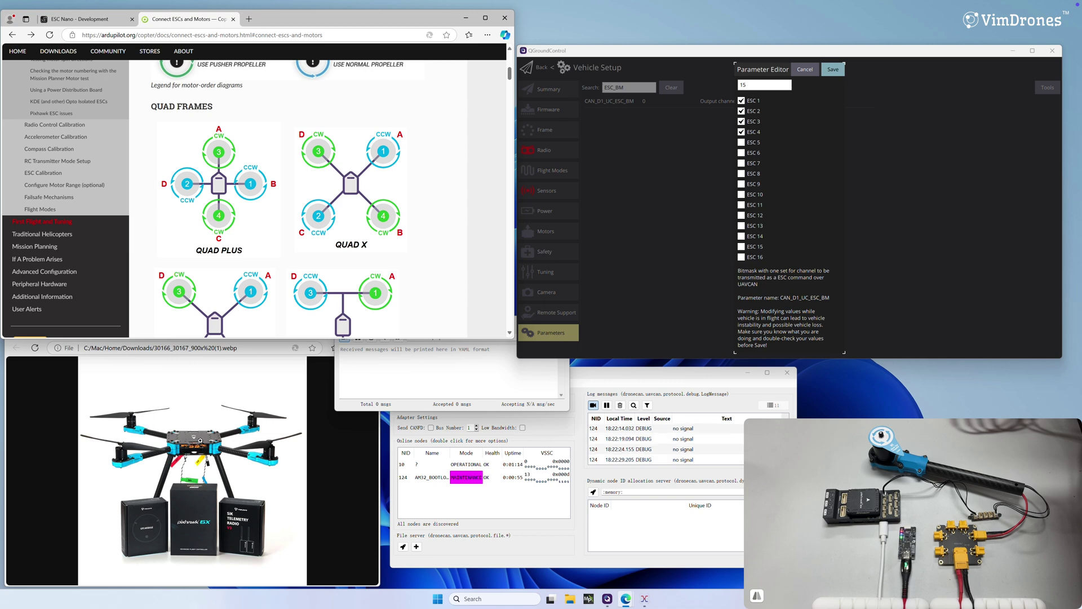
click(833, 70)
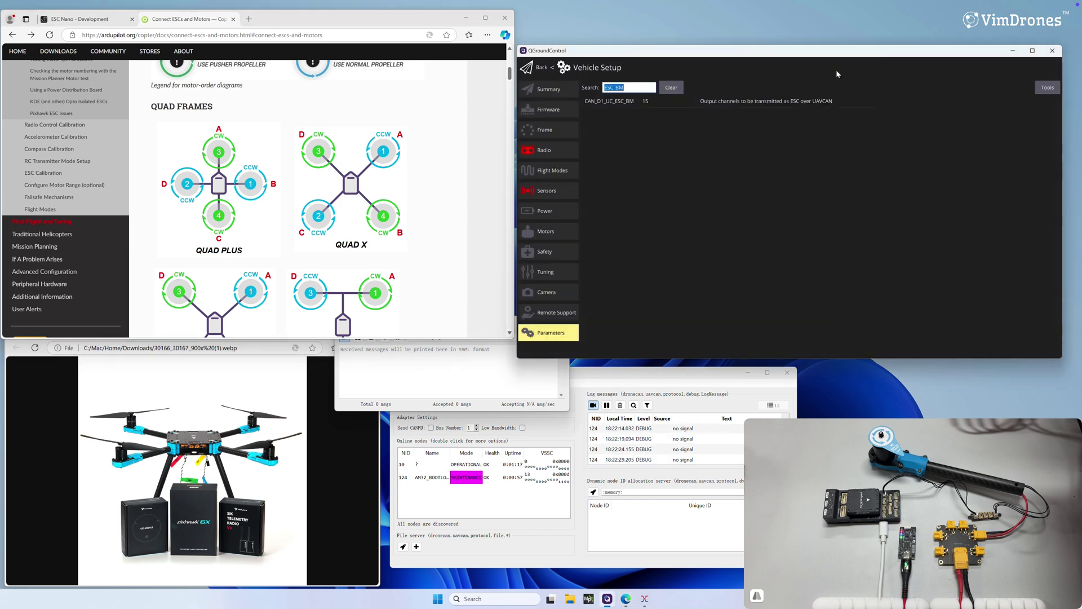
Search SAFETY and save BRD_SAFETY_DEFLT as 0
click(671, 88)
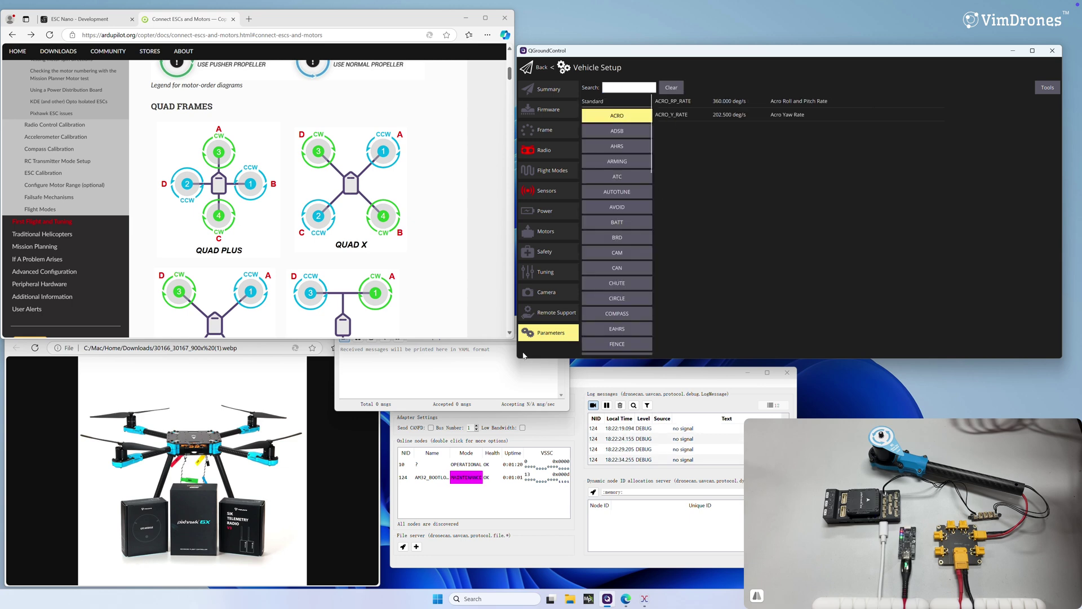
click(490, 381)
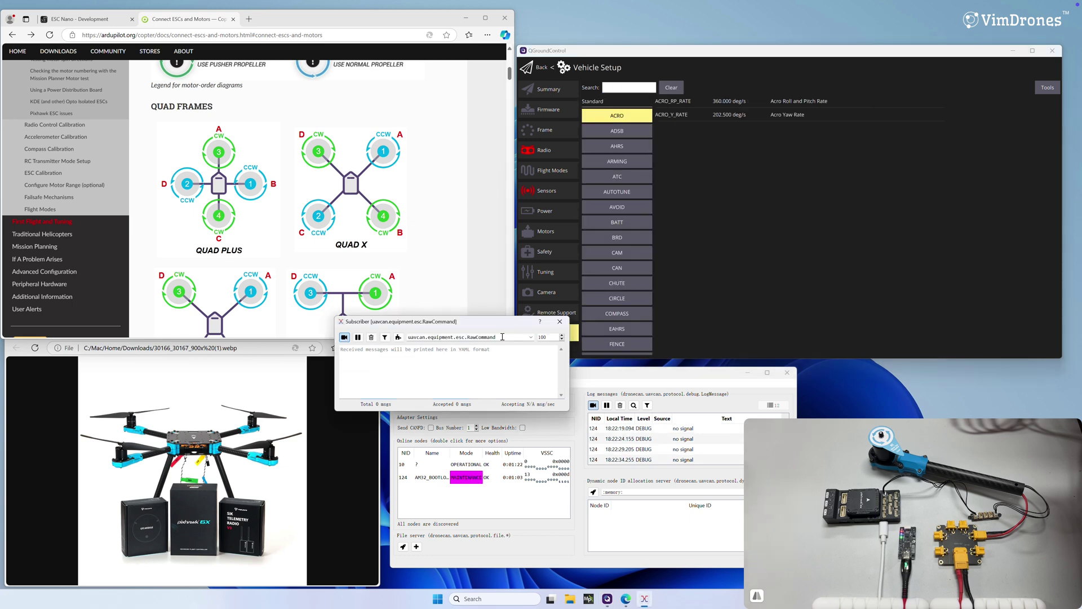
click(676, 214)
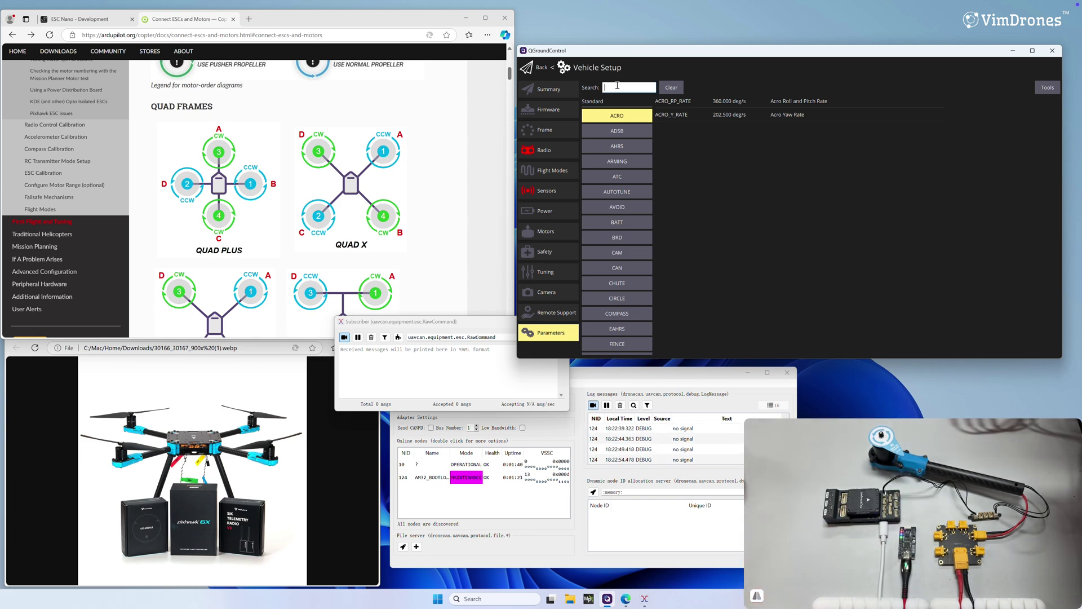
text(s)
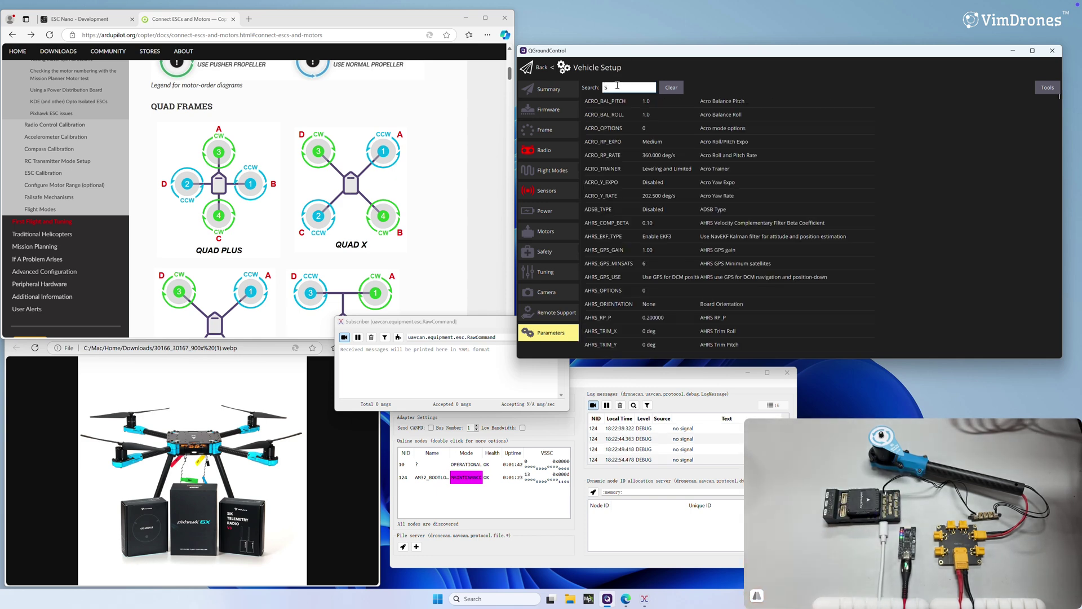
text(AFE)
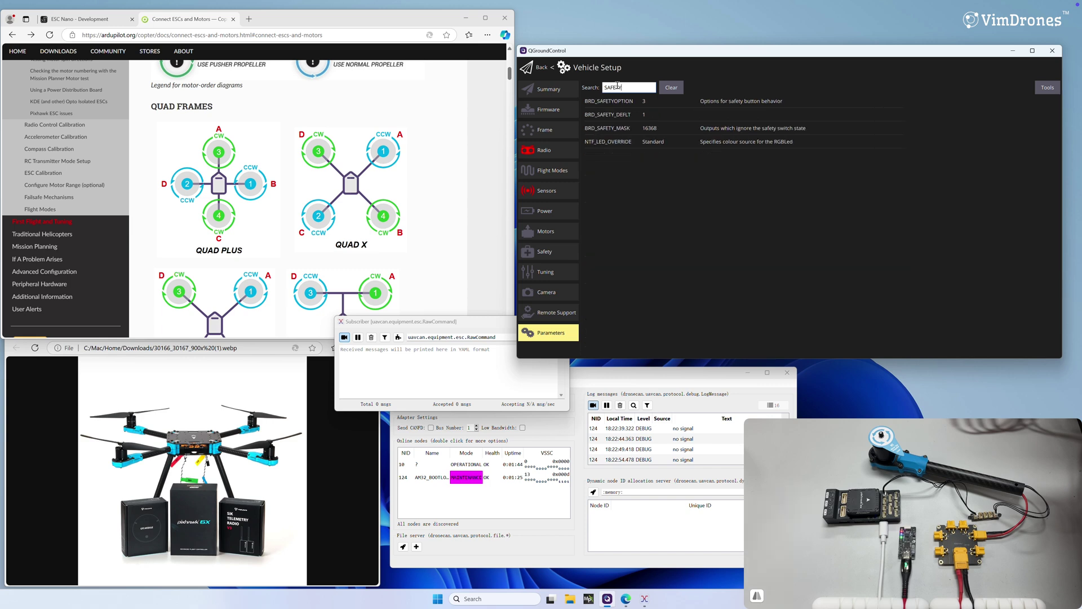
text(TY)
click(778, 115)
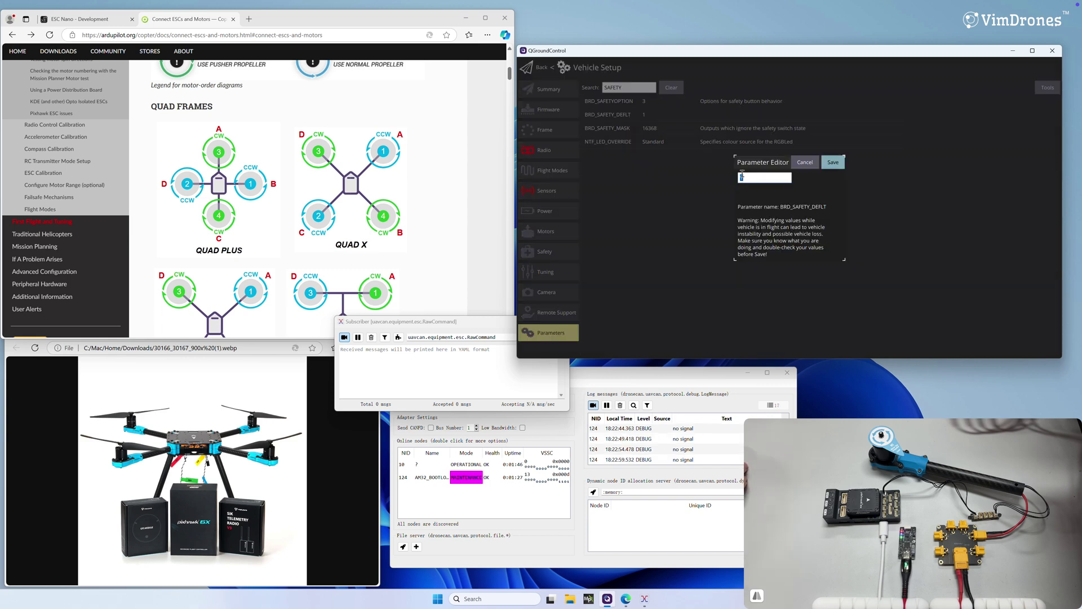
text(0)
click(833, 162)
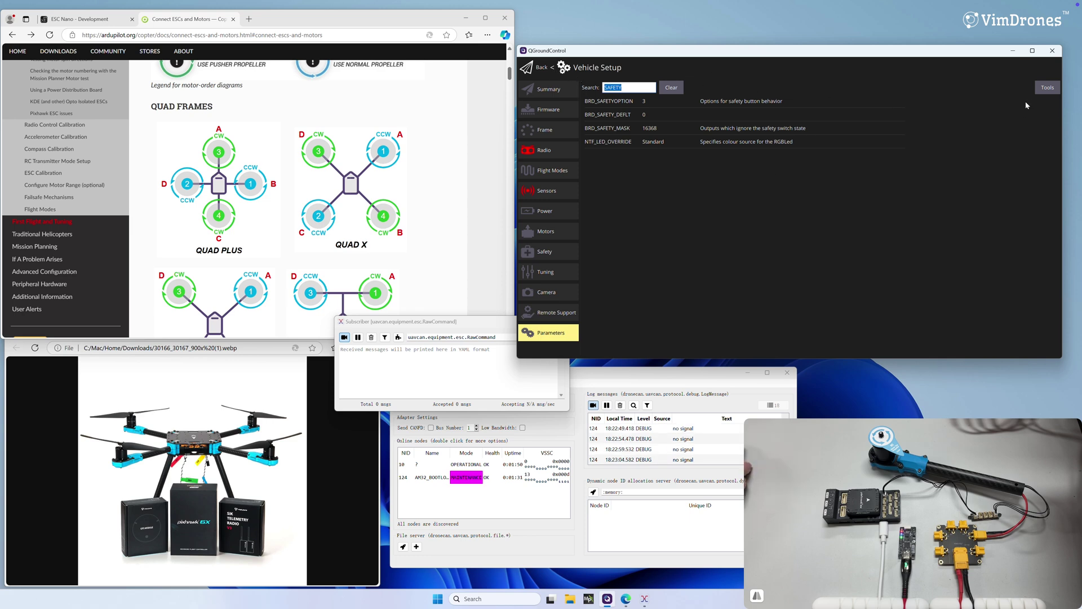
Reboot the vehicle from the parameter Tools menu and confirm the prompt
click(1048, 87)
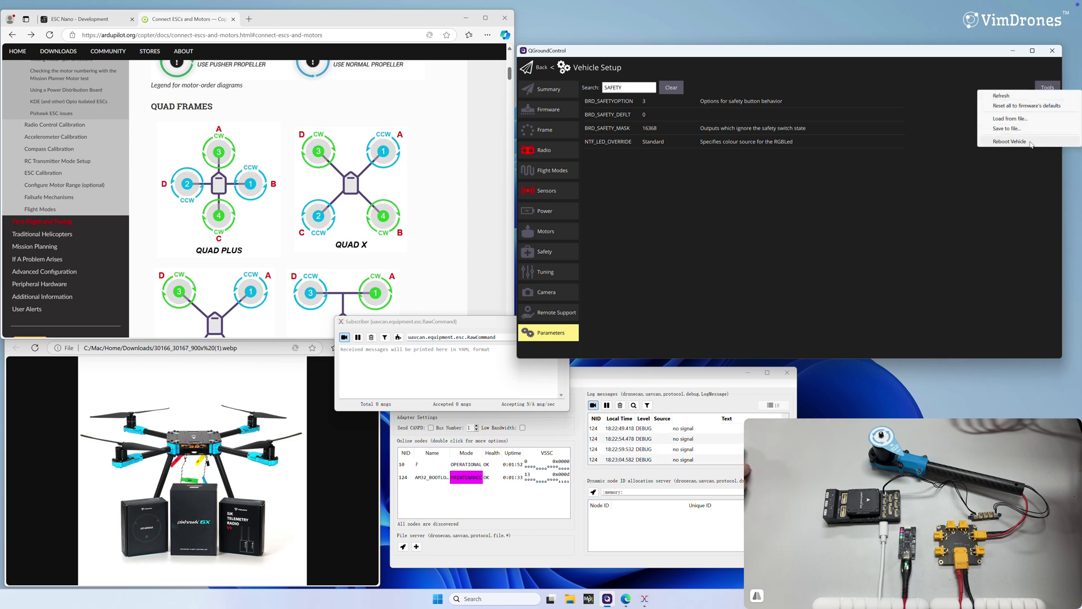
click(1006, 141)
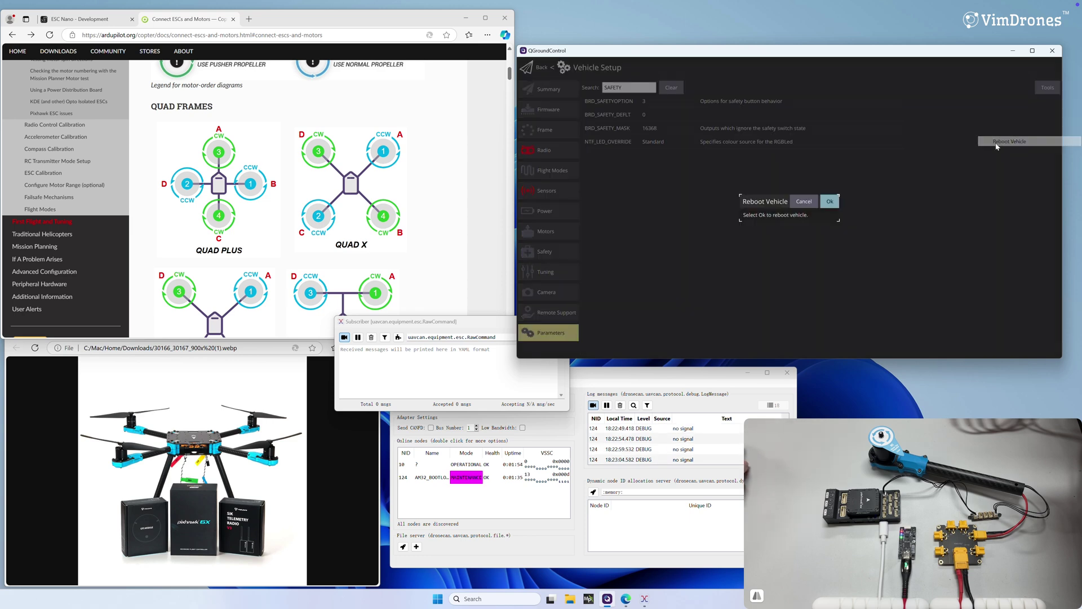
click(828, 202)
click(466, 366)
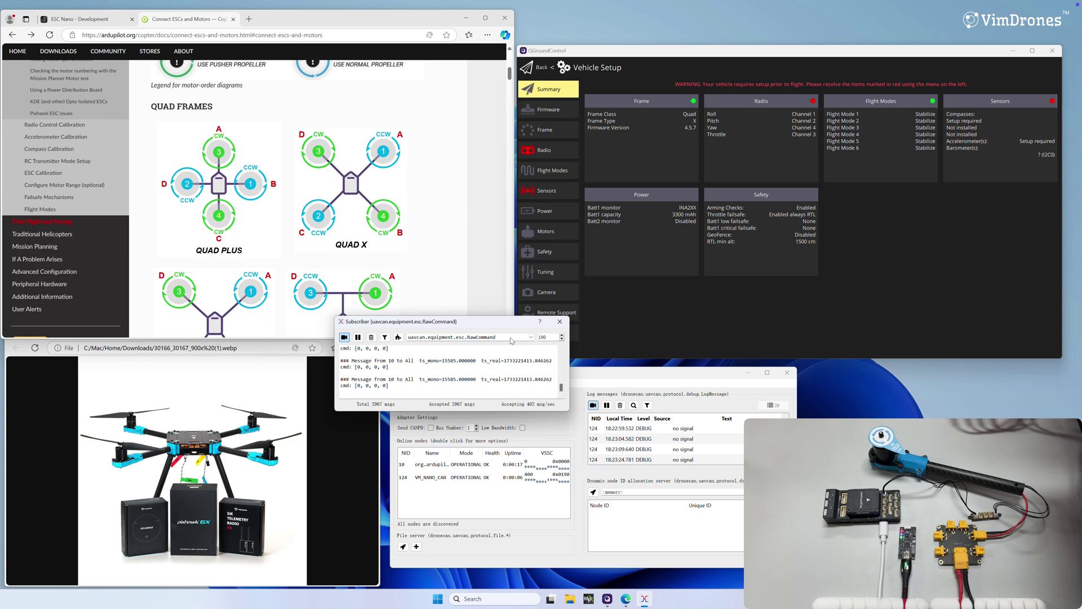
Watch all-zero RawCommand messages arrive from node 10, then rearrange QGroundControl and the subscriber window
key(Return)
click(670, 338)
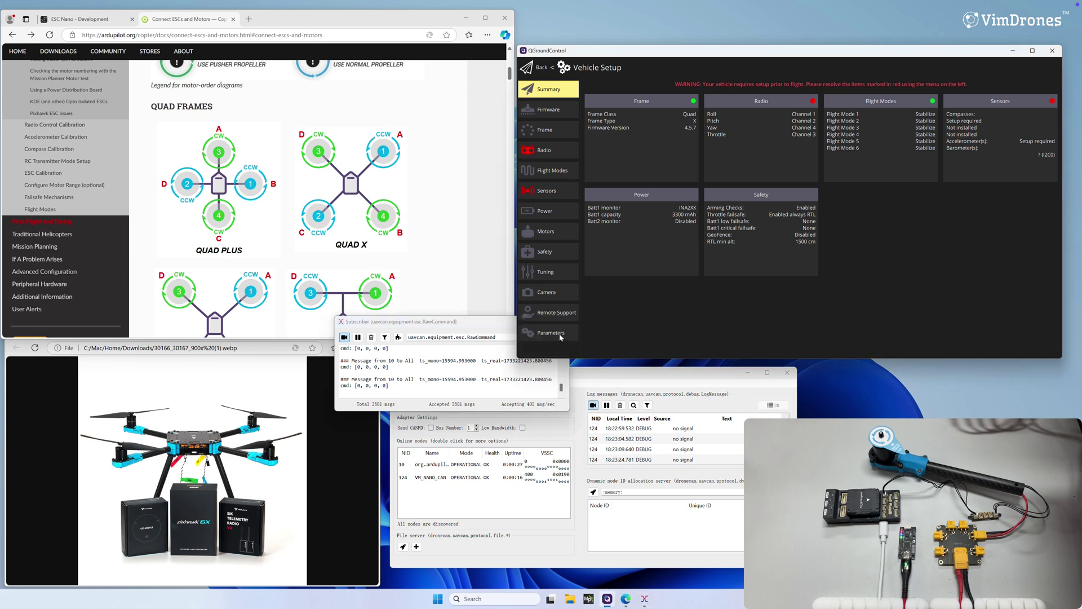
drag(470, 324, 525, 276)
On the QGroundControl Motors page, enable the test sliders and briefly spin motor A before returning it to zero
click(574, 234)
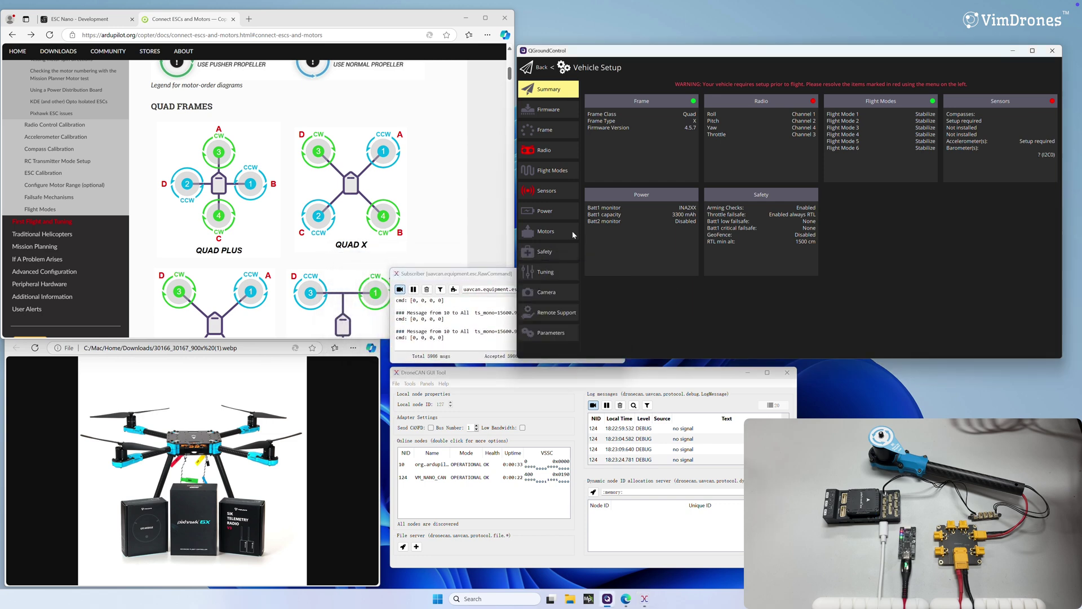
click(558, 233)
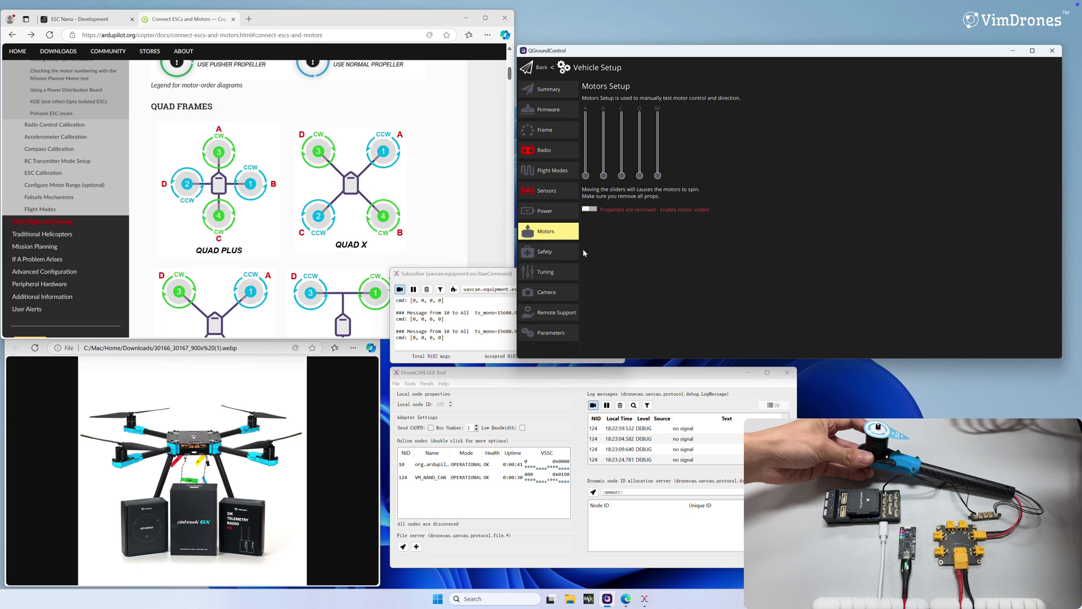
click(589, 207)
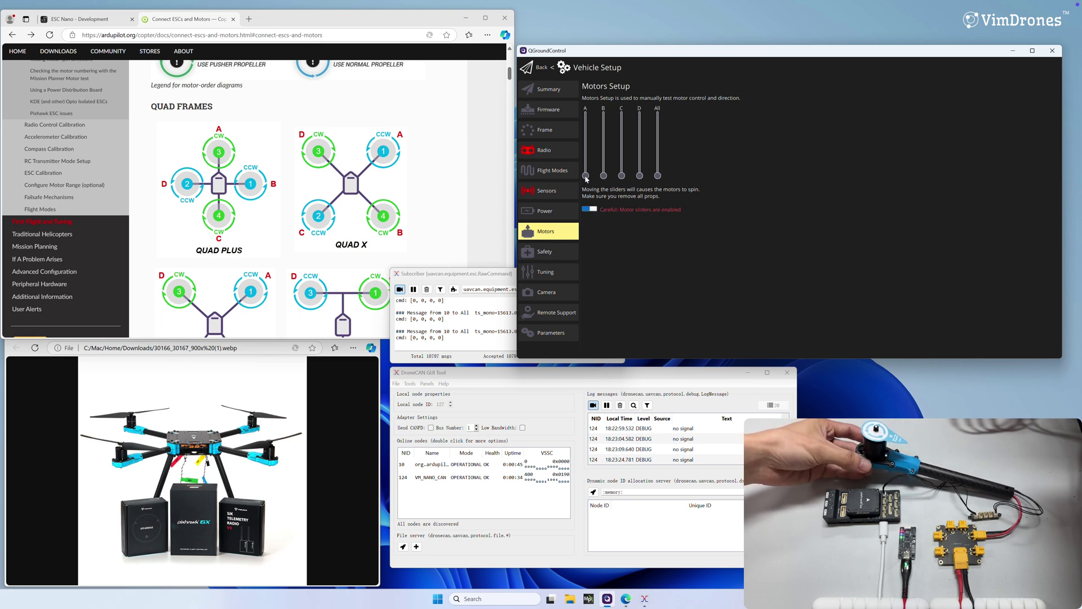
drag(586, 178, 587, 176)
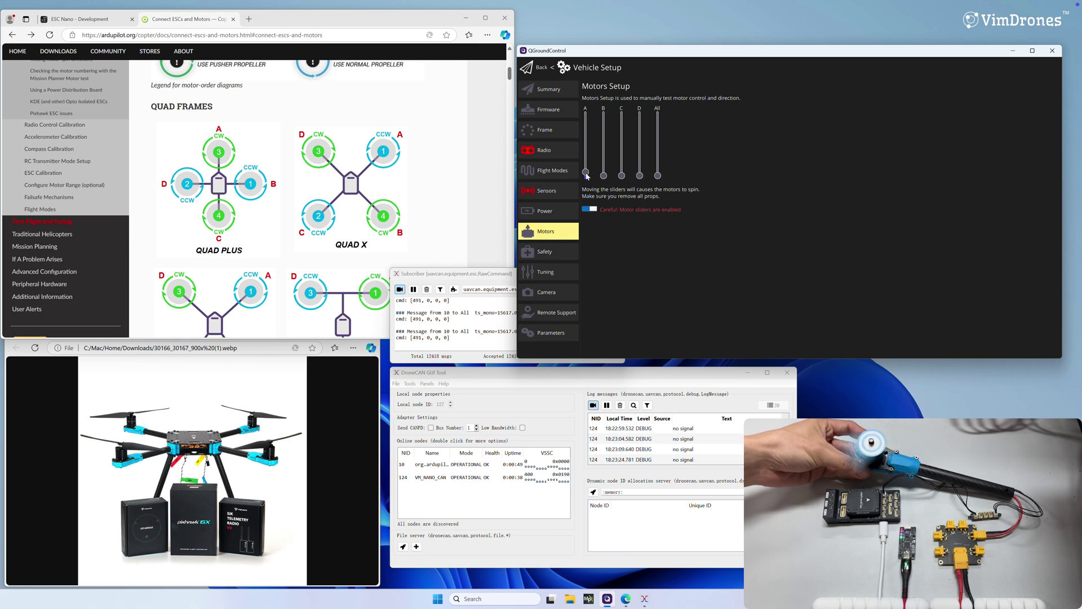
drag(587, 173, 589, 177)
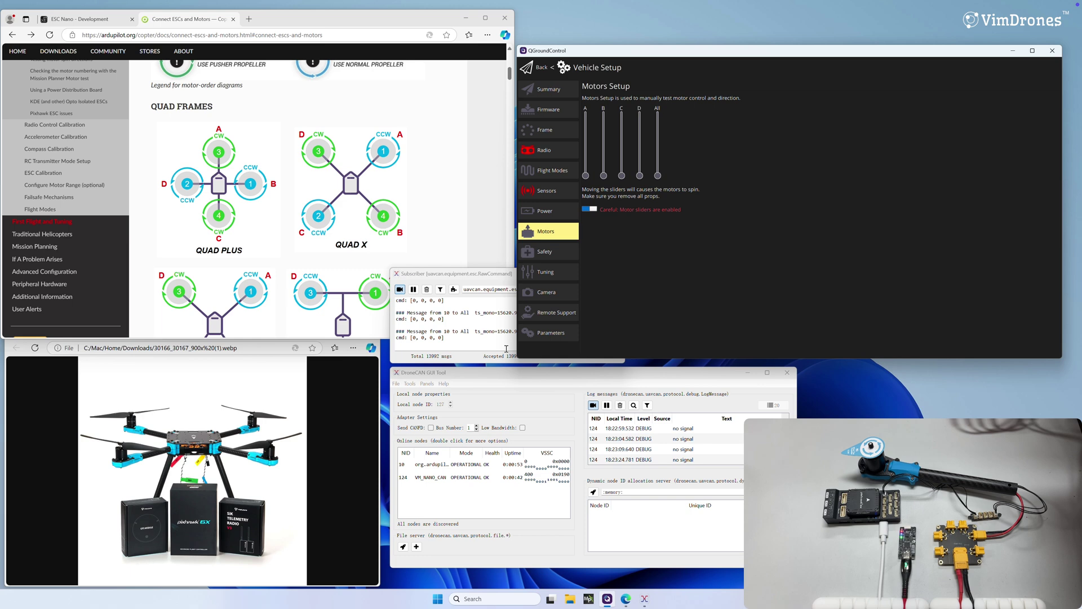
Open the DroneCAN ESC Management Panel, reposition it, nudge motor A slightly, and bring the panel forward
click(427, 383)
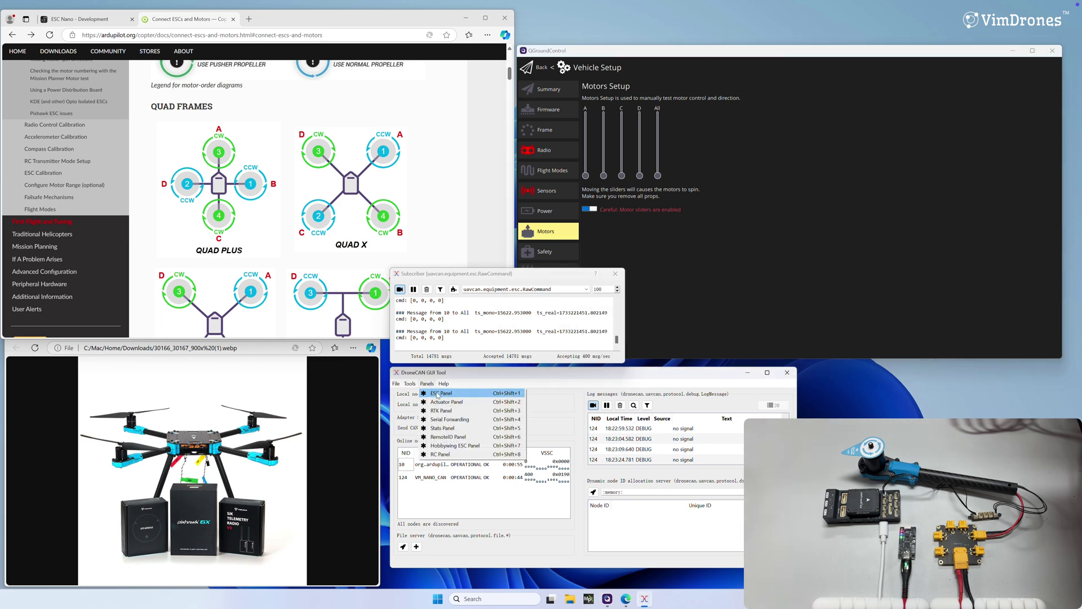
click(438, 394)
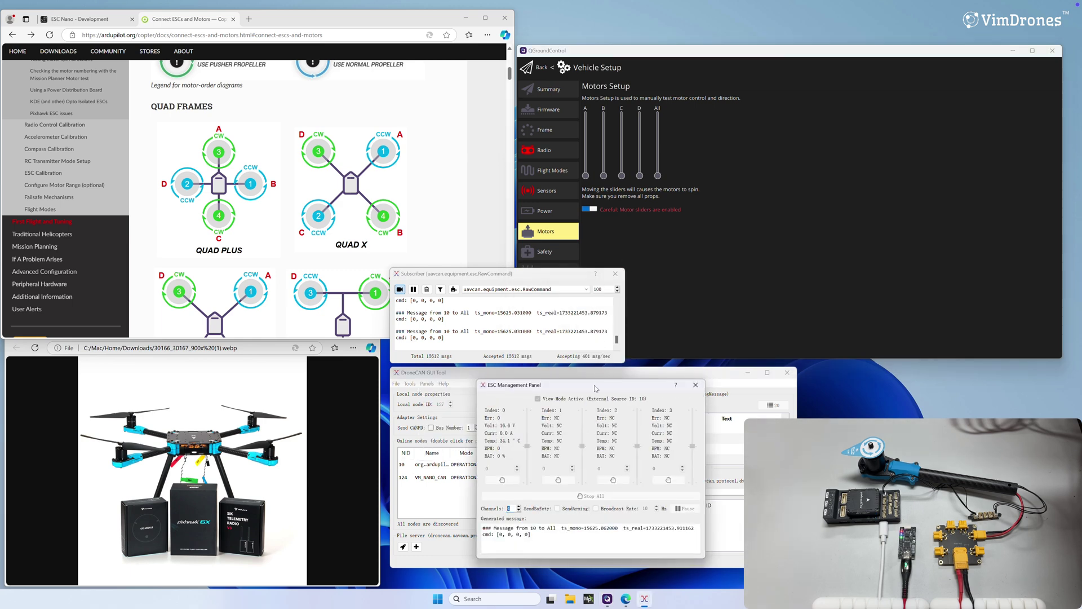
drag(599, 384, 502, 272)
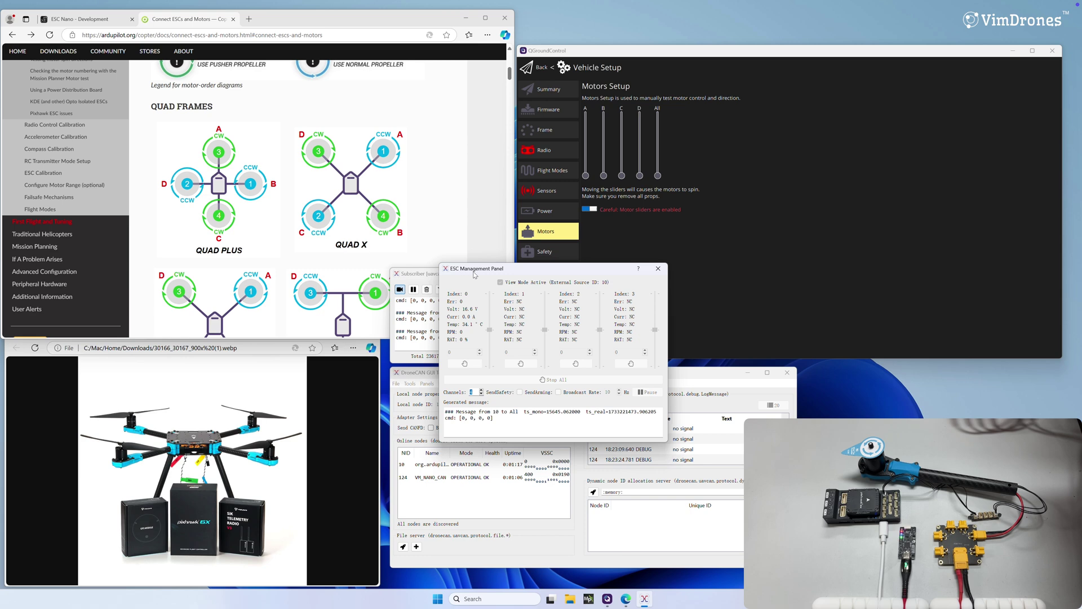
drag(475, 274, 692, 249)
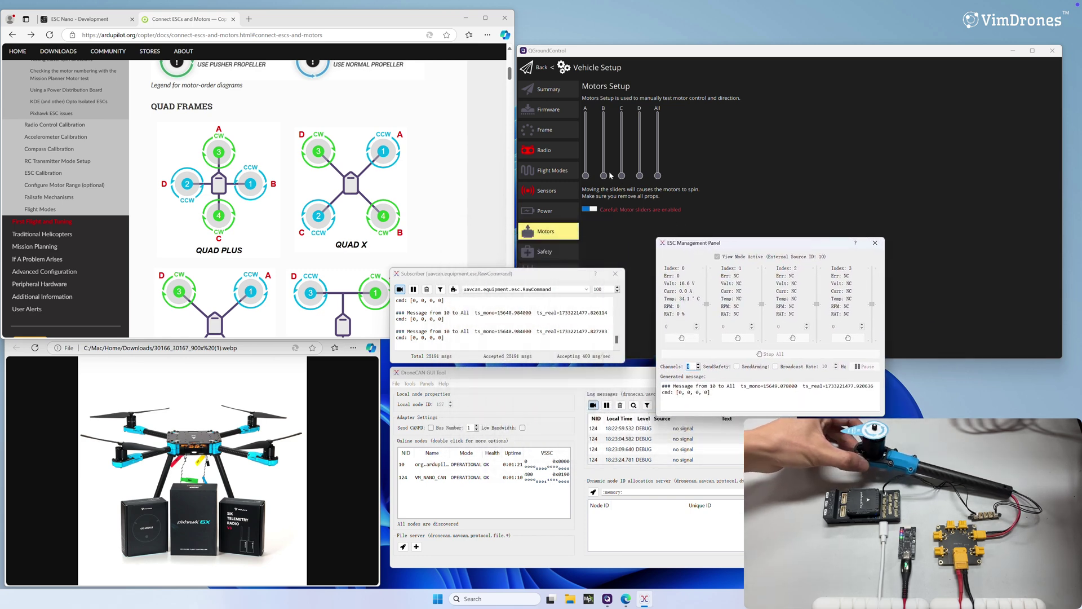
click(585, 172)
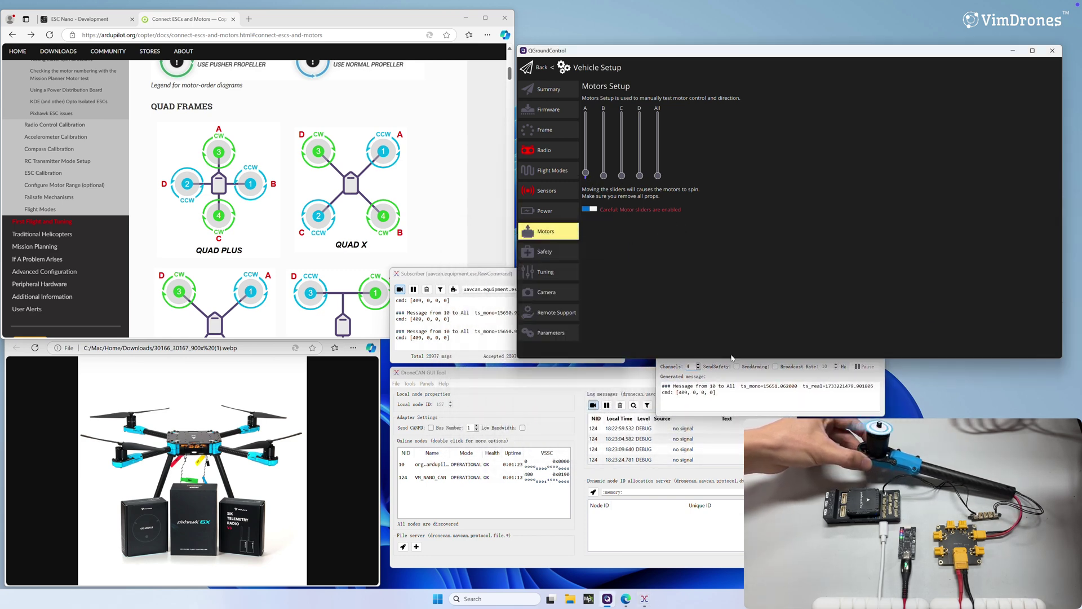
click(732, 360)
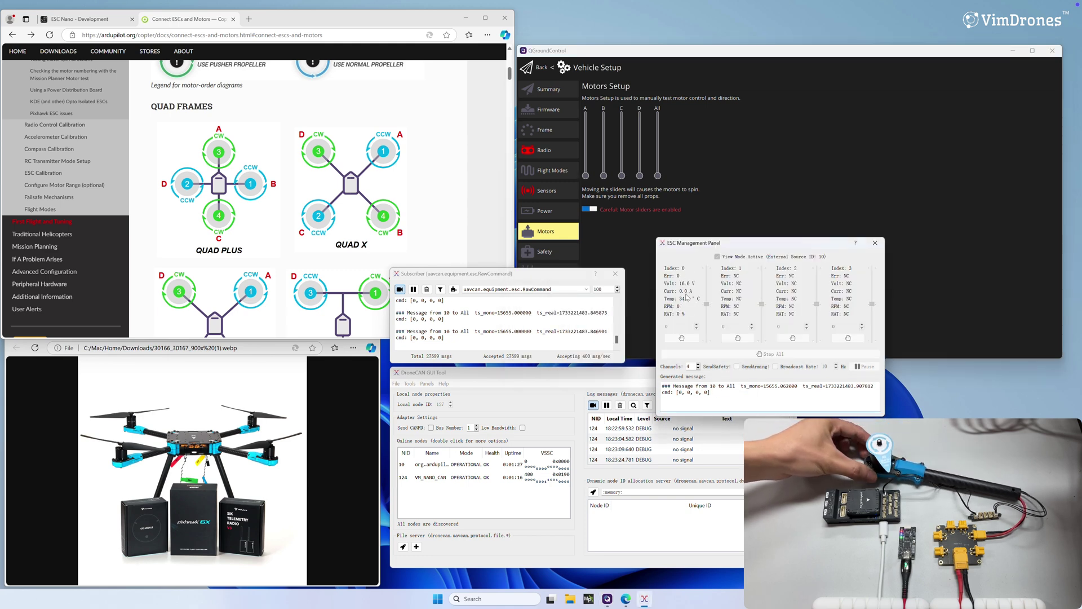
Close the ESC panel, open node 124 (VM_NANO_CAN) properties and fetch all its parameters
click(875, 245)
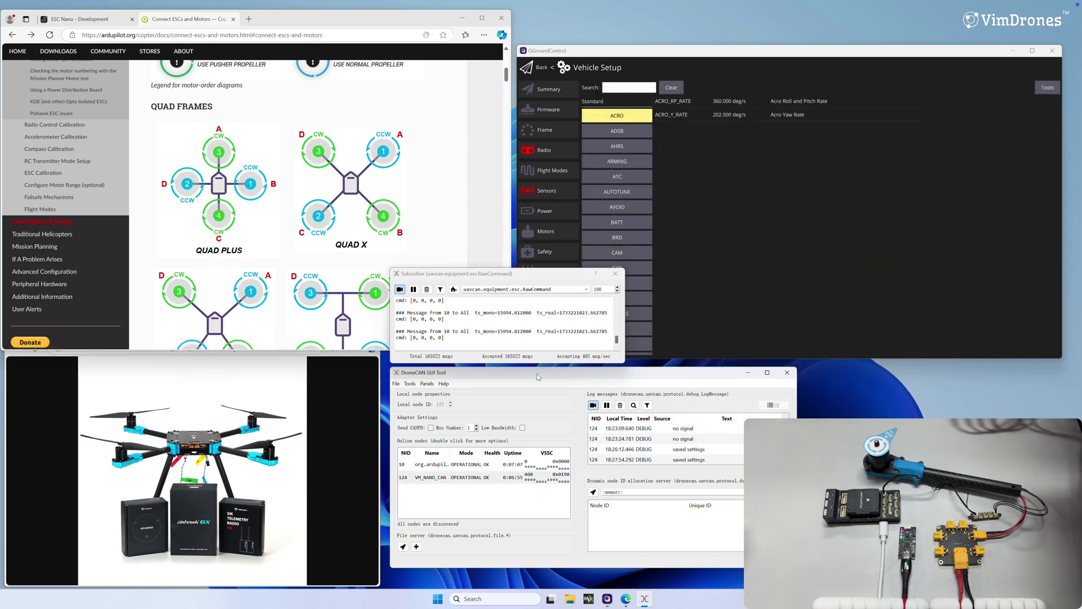
double_click(498, 478)
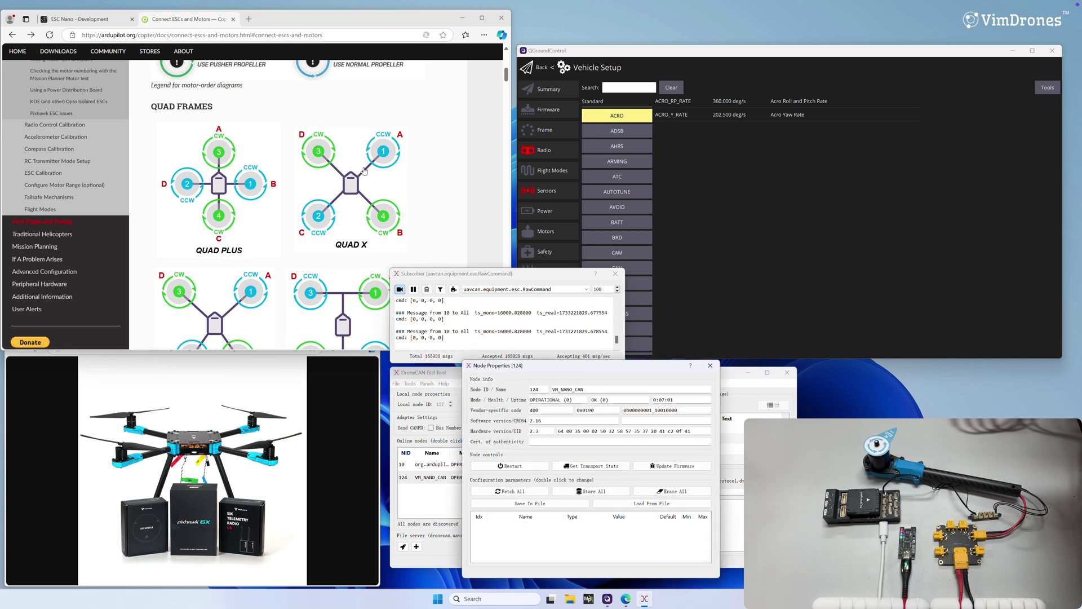
click(501, 492)
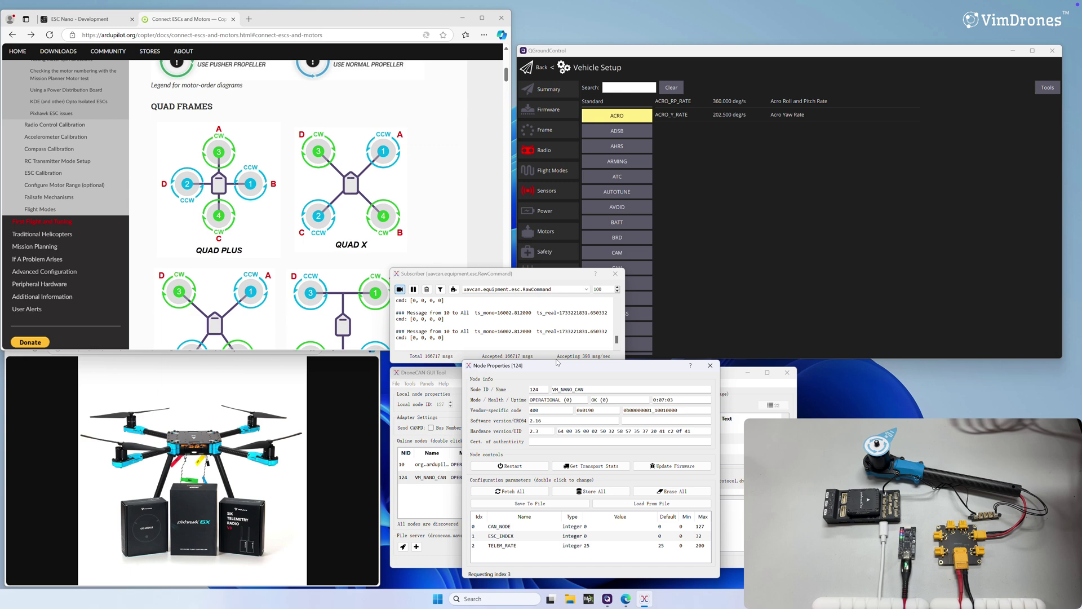
Enlarge the Node Properties window and reload the 29 parameters, selecting ESC_INDEX
drag(555, 367, 553, 231)
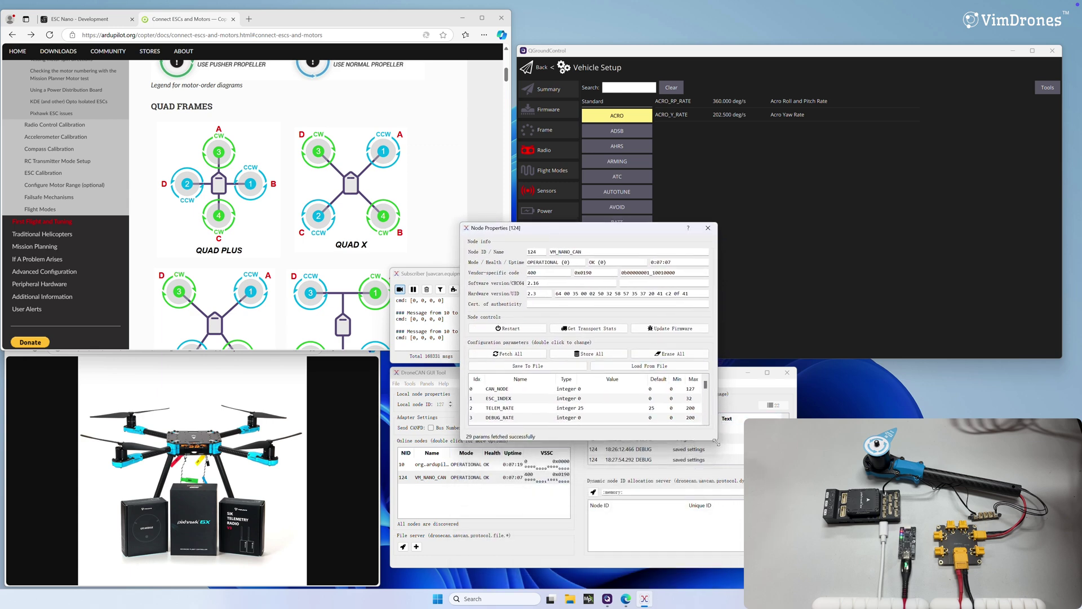
drag(712, 441, 747, 520)
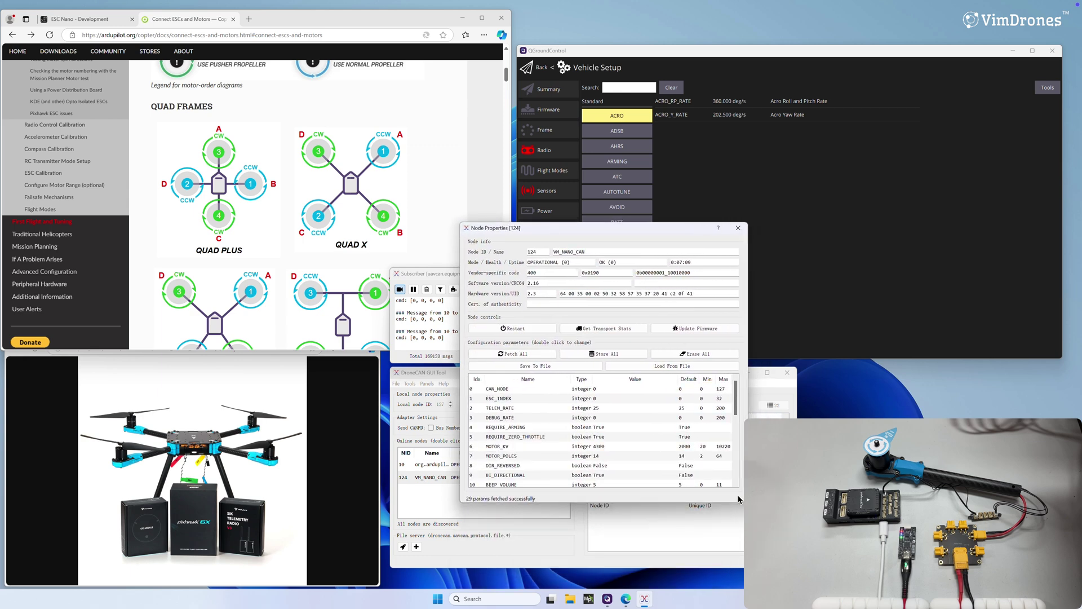
drag(586, 228, 525, 221)
click(459, 344)
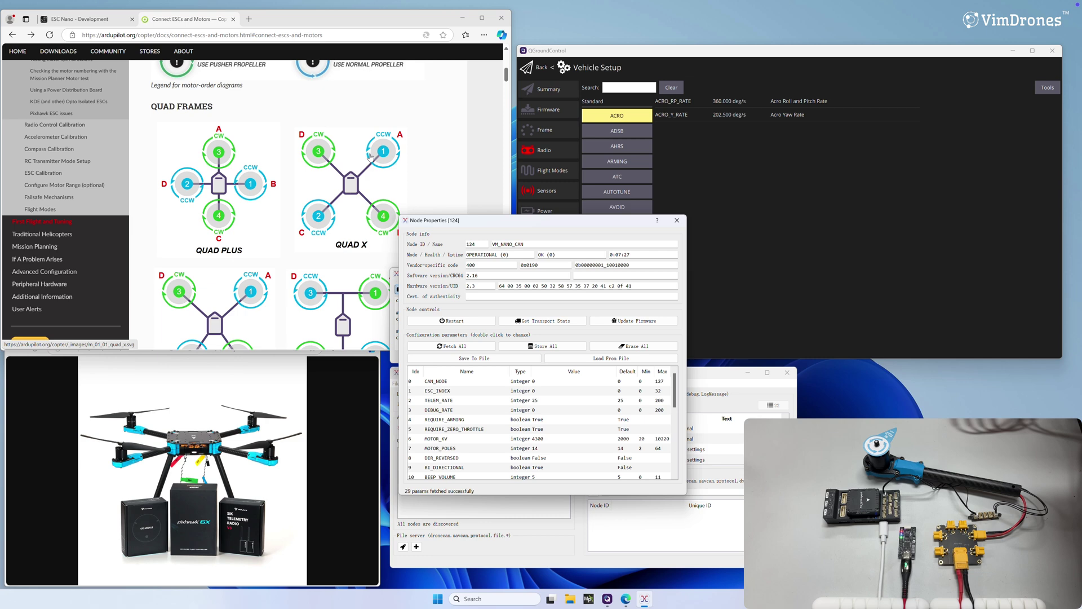
click(541, 393)
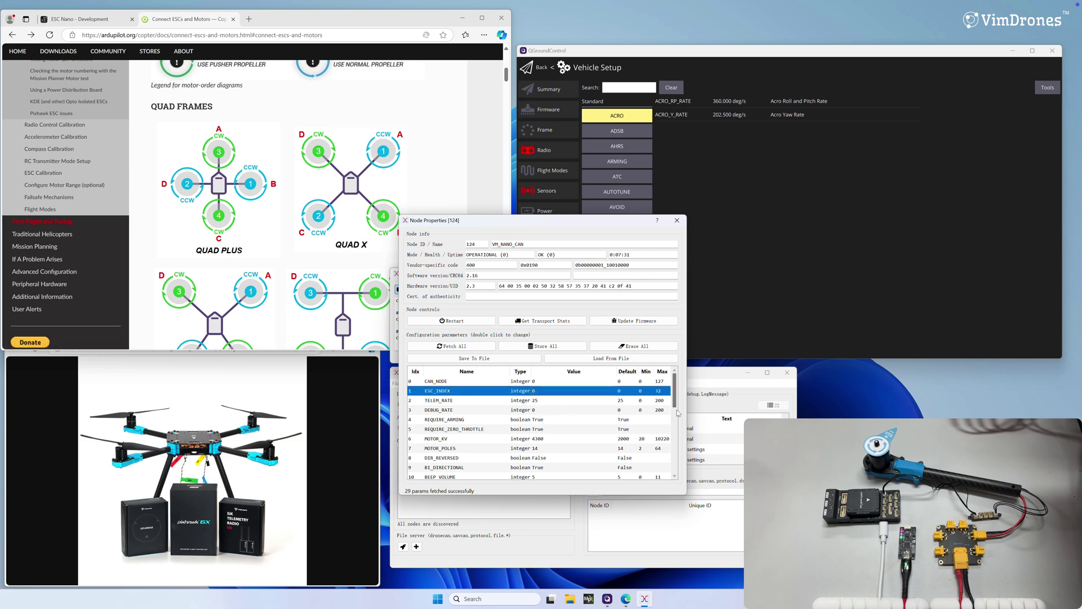
drag(674, 402, 674, 411)
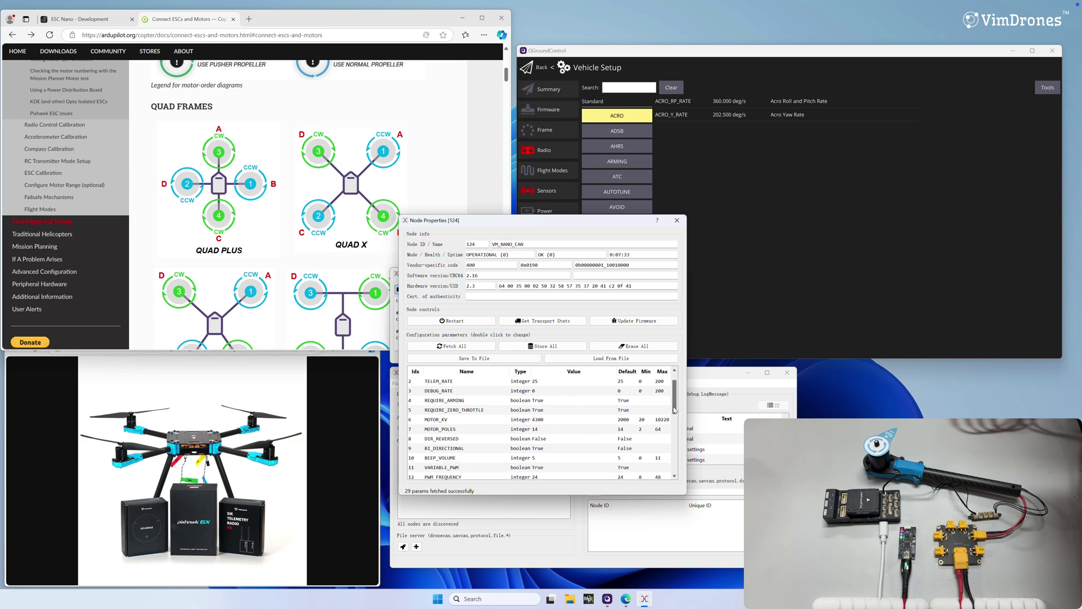
Change MOTOR_KV from 4300 to 960 and send it to the ESC
double_click(538, 420)
double_click(514, 366)
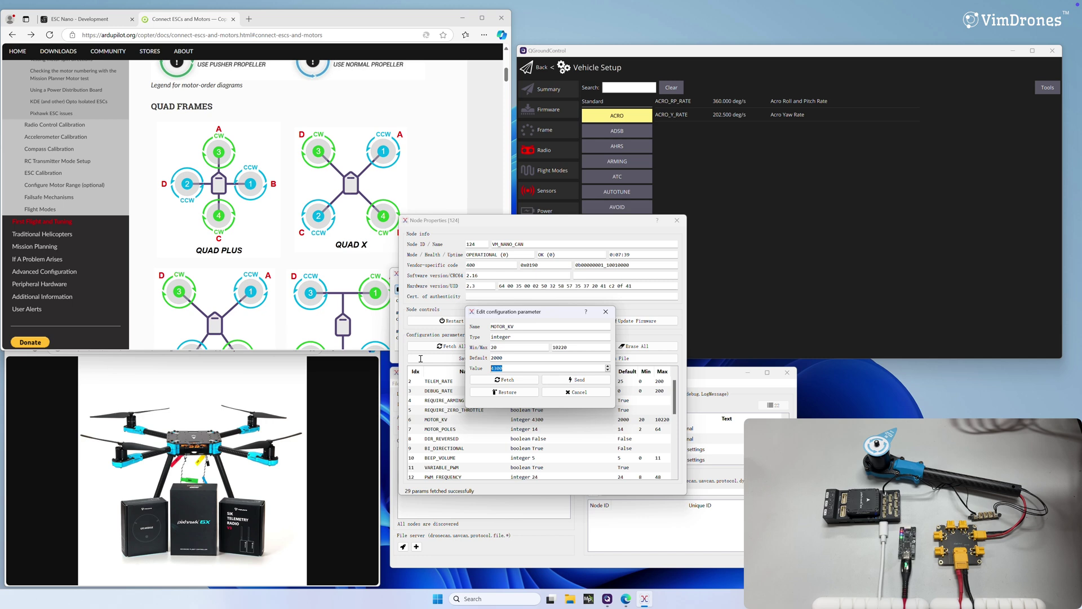
text(96)
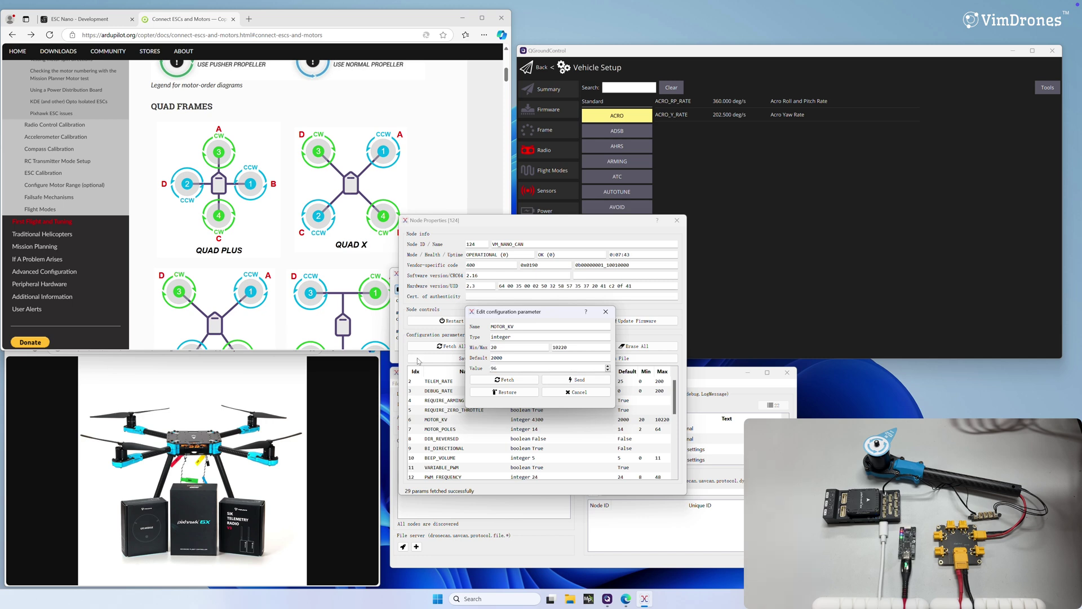
text(0)
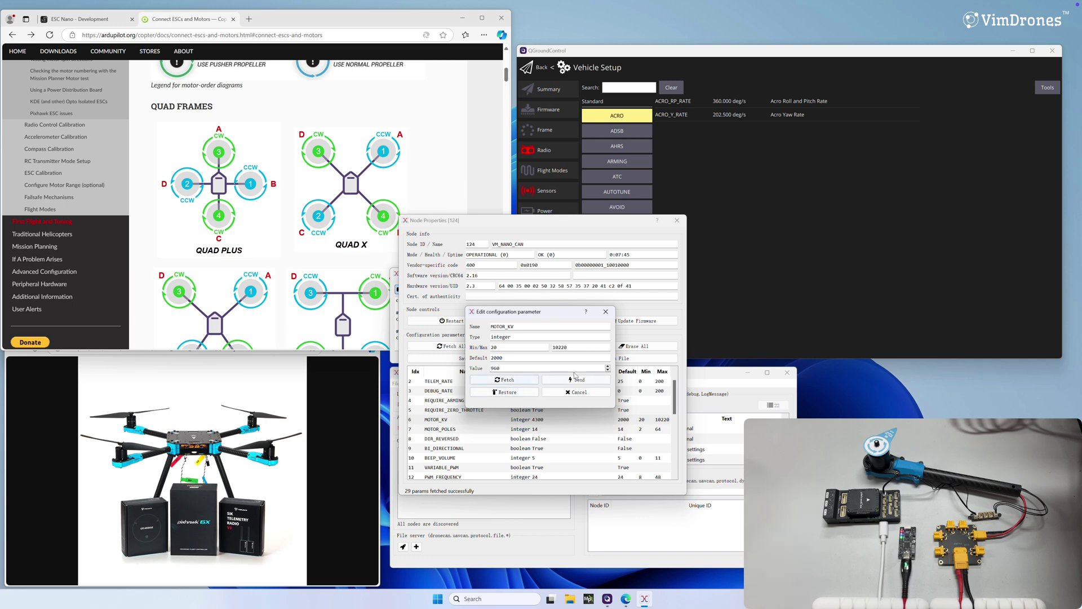
click(576, 380)
click(575, 393)
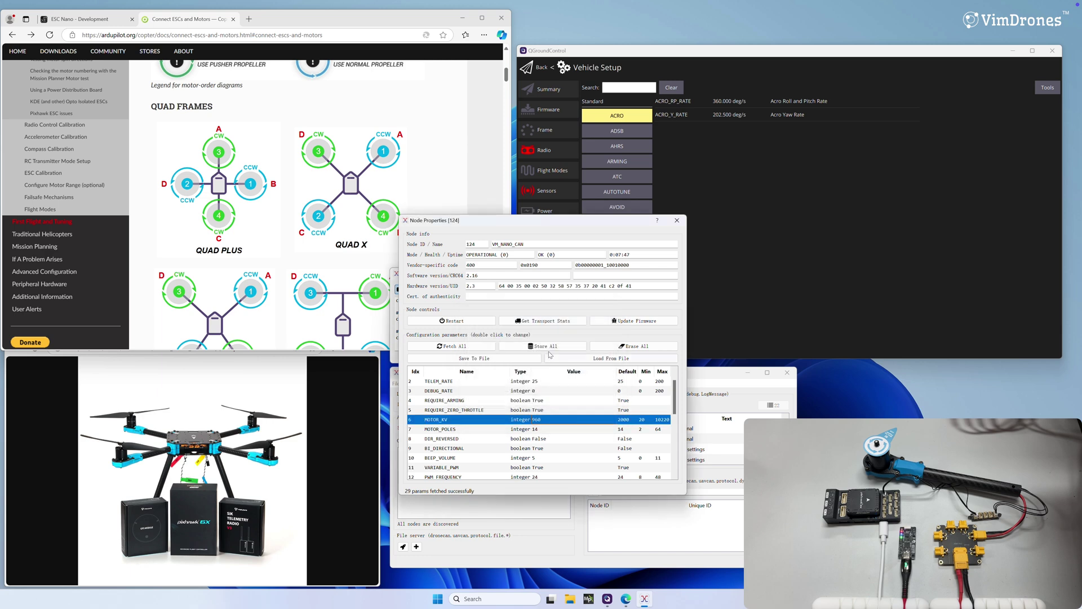
Store all parameters permanently on node 124, confirming the save
click(463, 358)
click(556, 374)
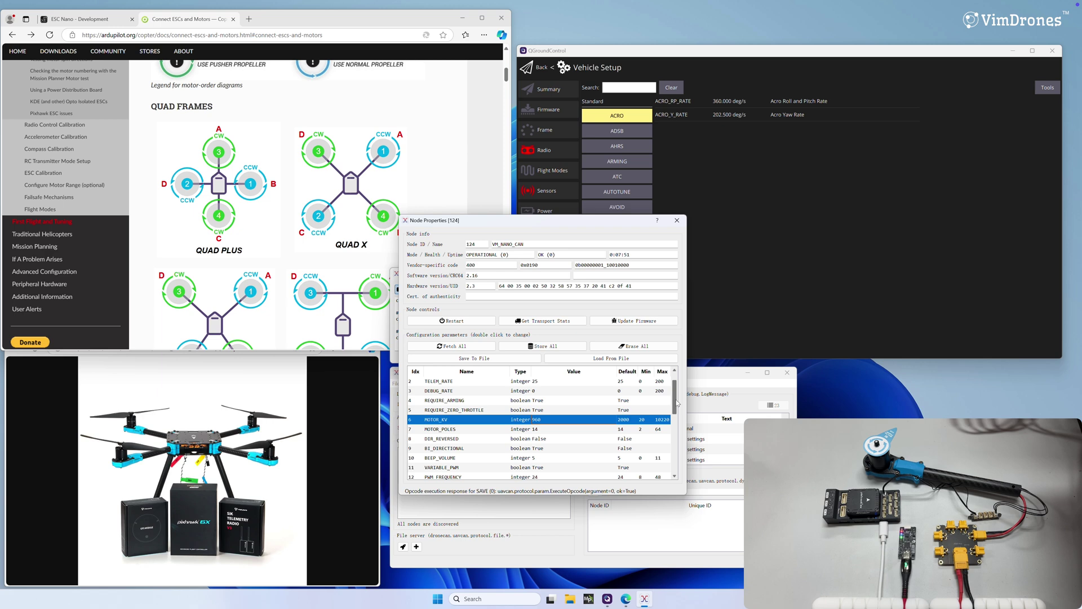
scroll(678, 406, down, 1)
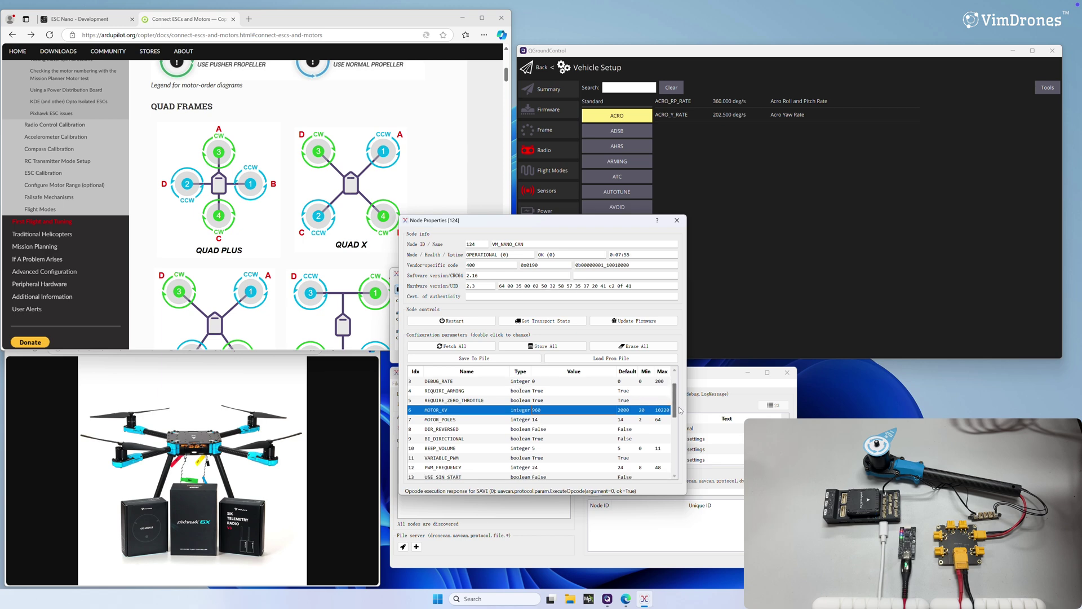
scroll(676, 411, down, 1)
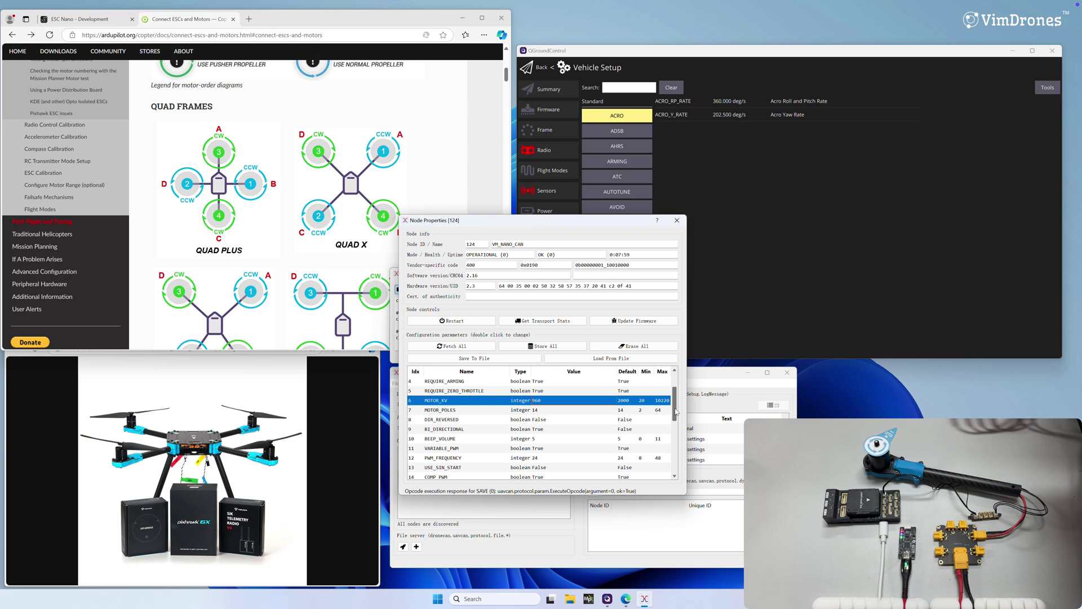
scroll(676, 411, up, 1)
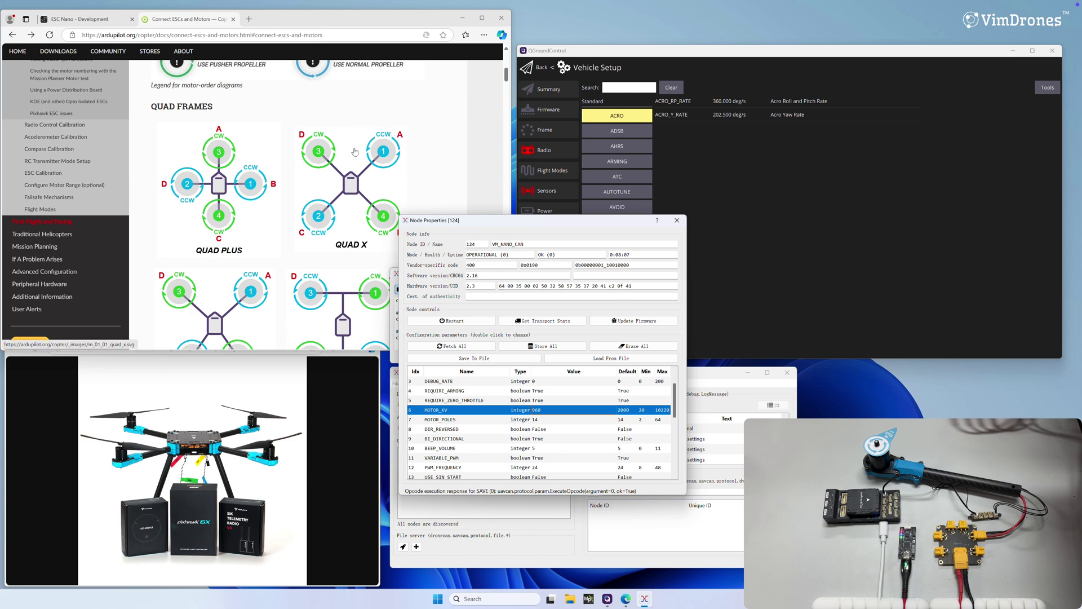
Set the ESC's DIR_REVERSED parameter to True and send it
click(544, 430)
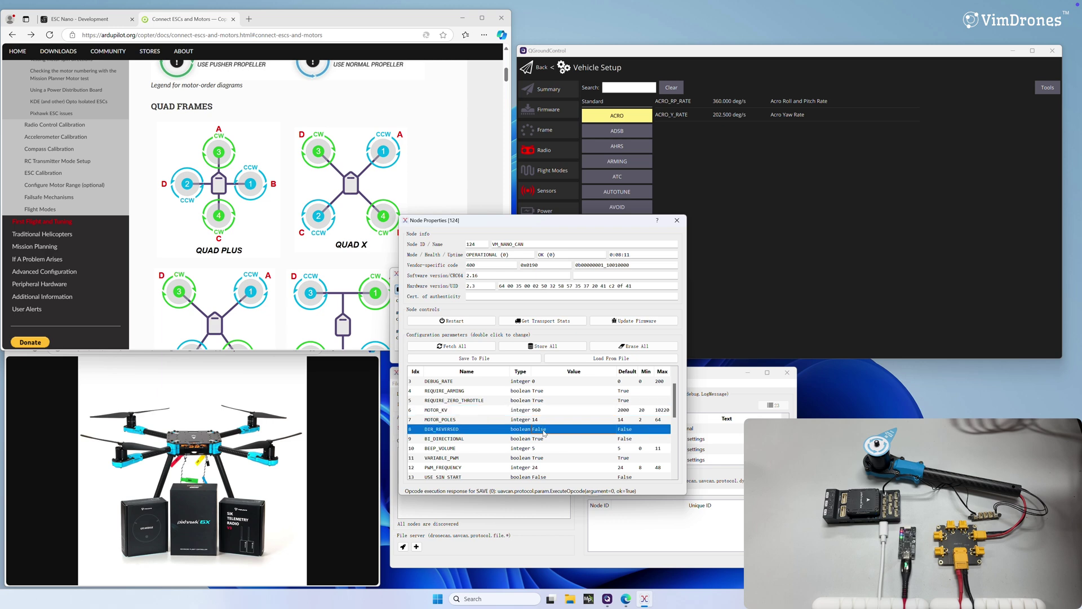
double_click(545, 430)
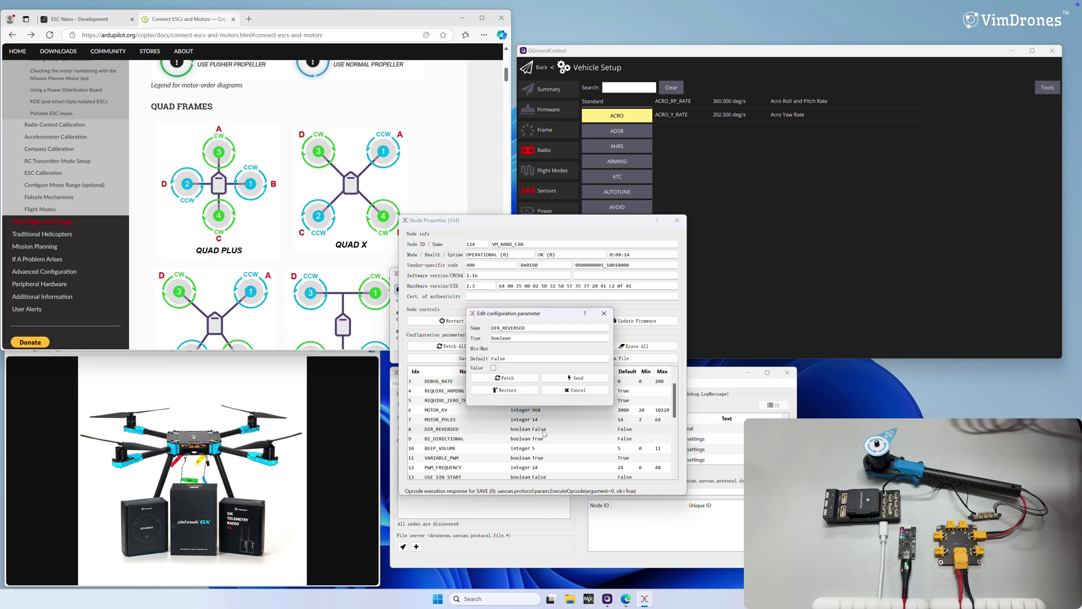
click(493, 369)
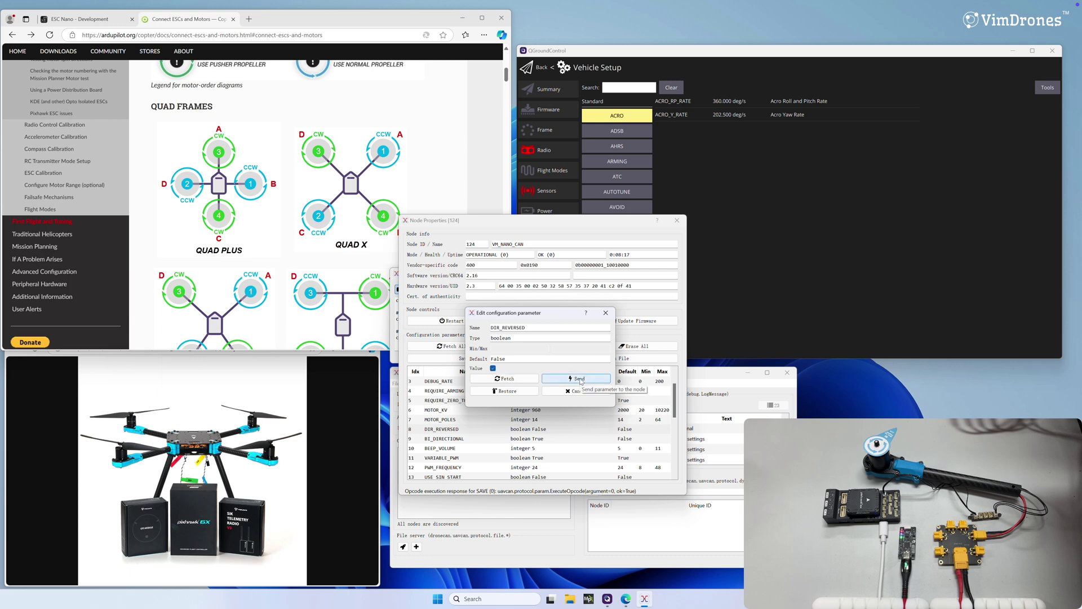
click(581, 381)
click(580, 391)
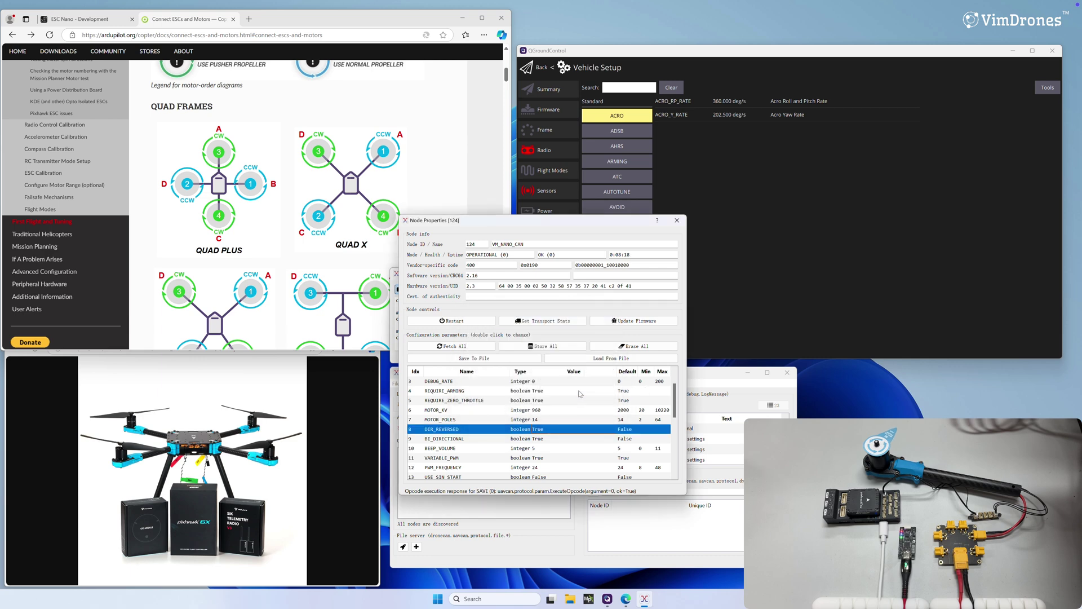
In QGroundControl's motor test, spin motor A briefly to check the reversed direction
click(775, 239)
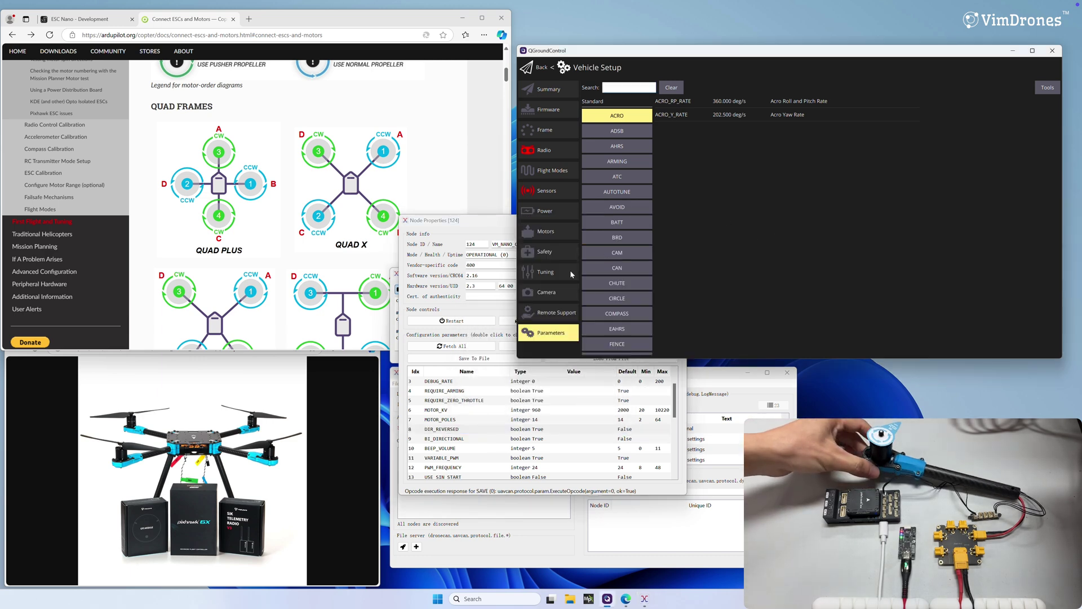
click(545, 231)
click(591, 209)
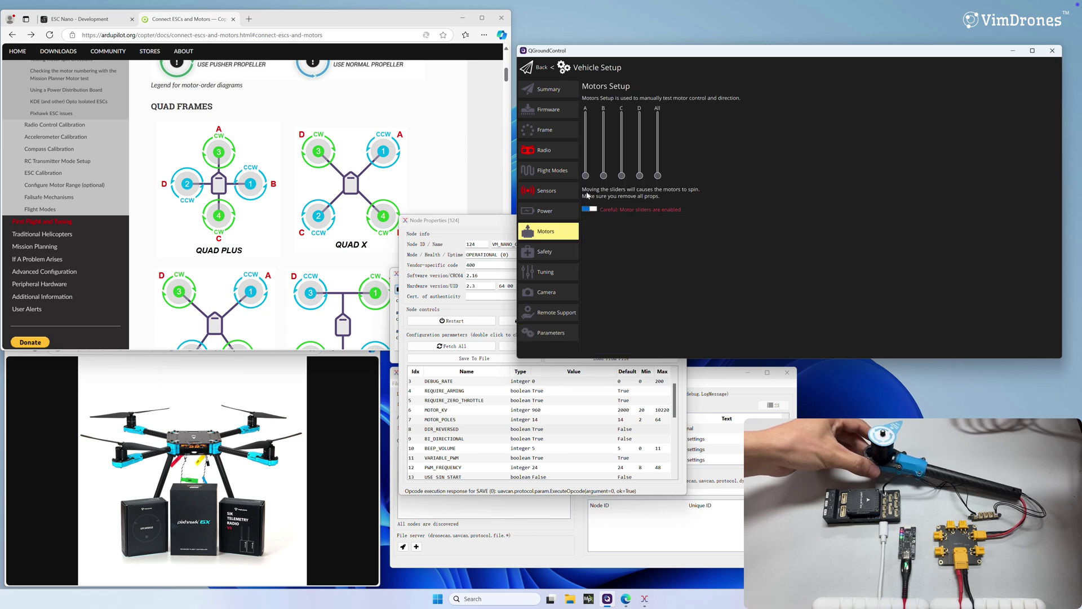
drag(585, 177, 585, 176)
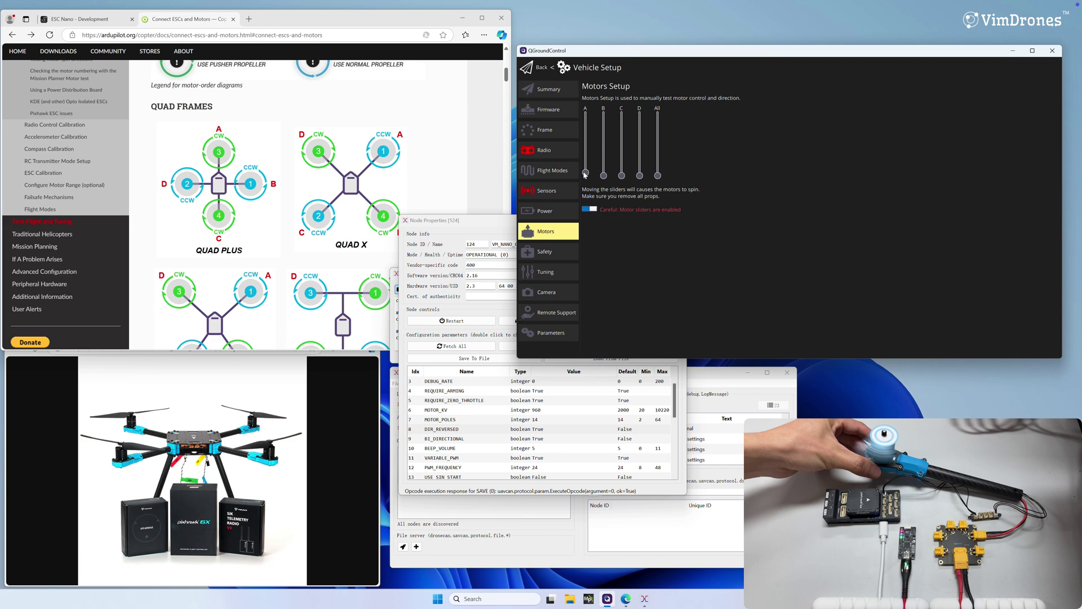
drag(585, 174, 585, 176)
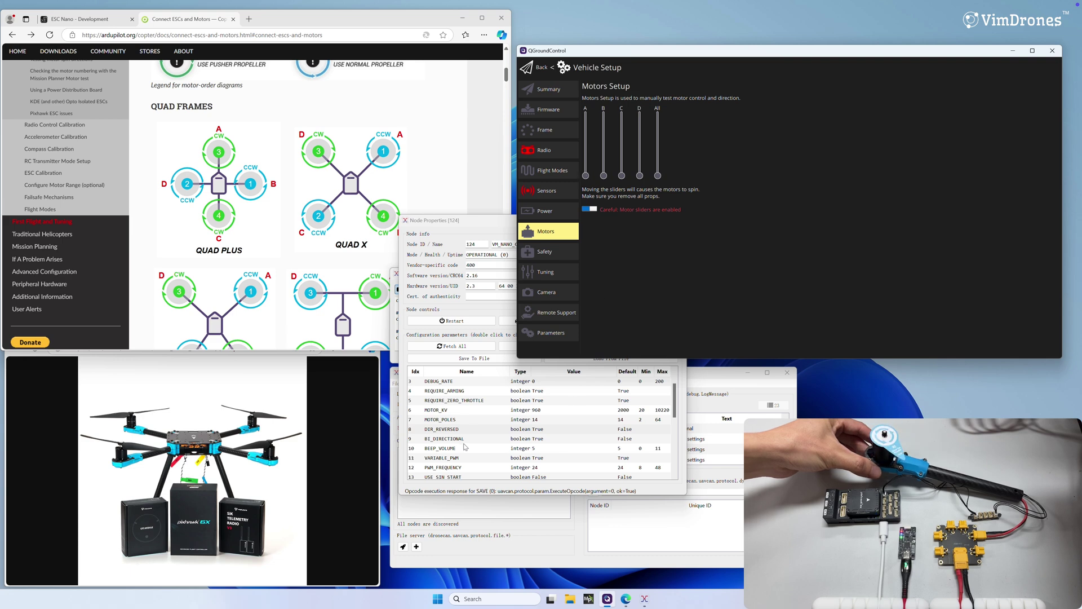
Restore DIR_REVERSED to False and bring motor A's throttle back to zero
double_click(528, 429)
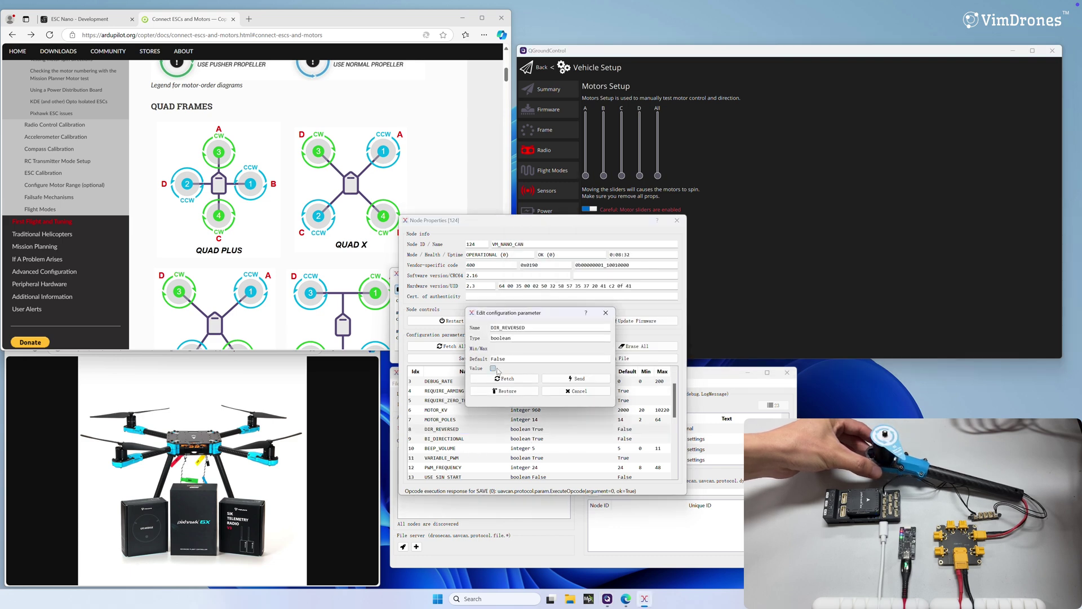
click(579, 378)
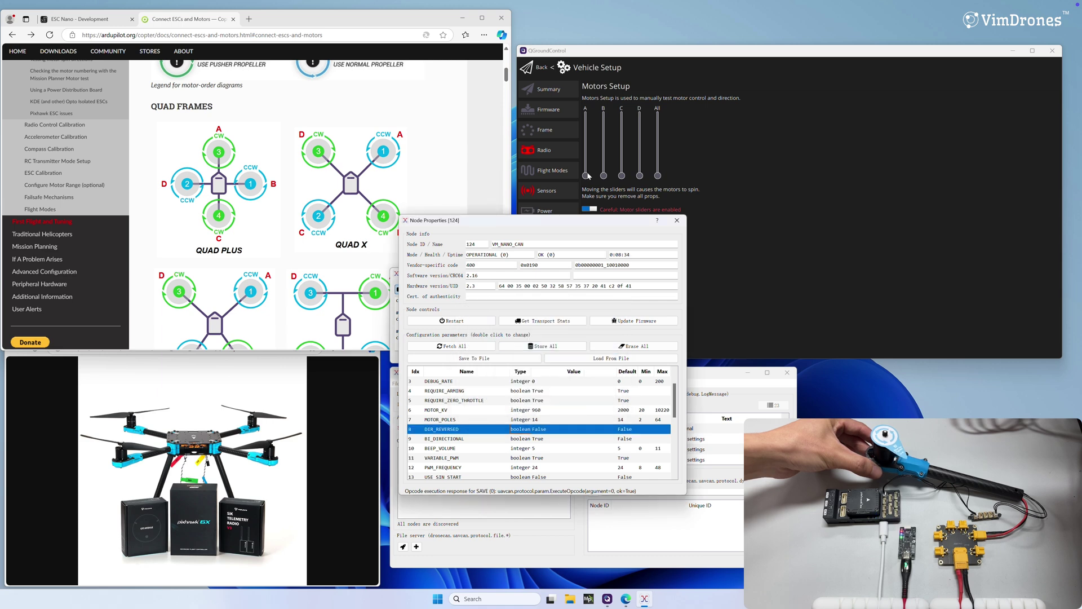
click(587, 178)
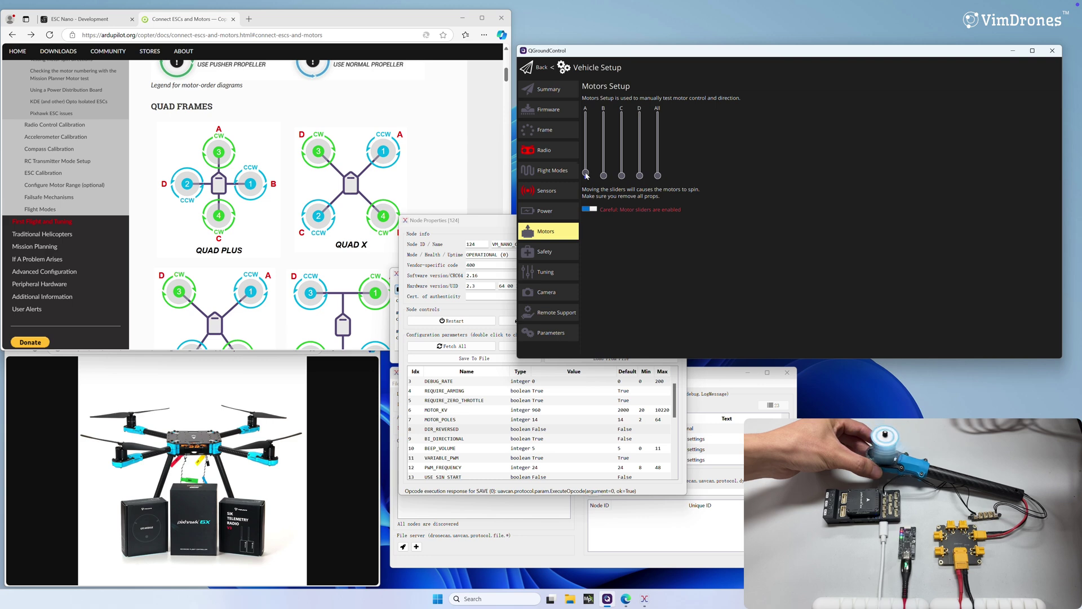
drag(587, 176, 591, 198)
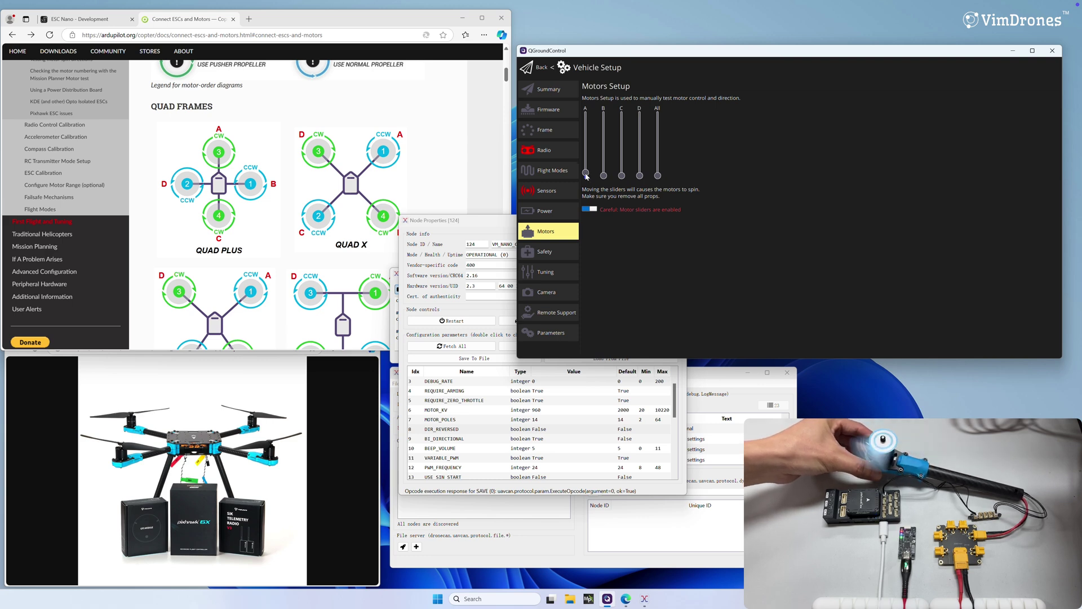